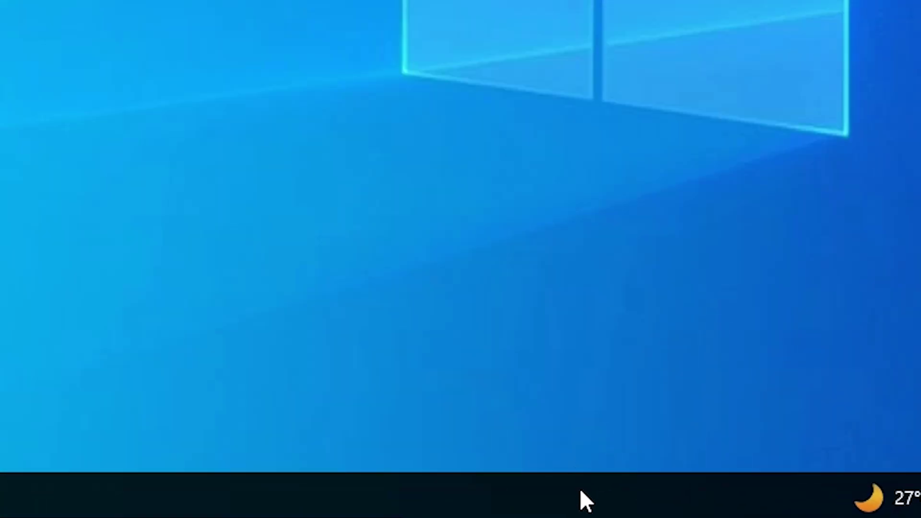
- Open Task Manager via the taskbar menu and again from the Ctrl+Alt+Delete security screen
right_click(580, 491)
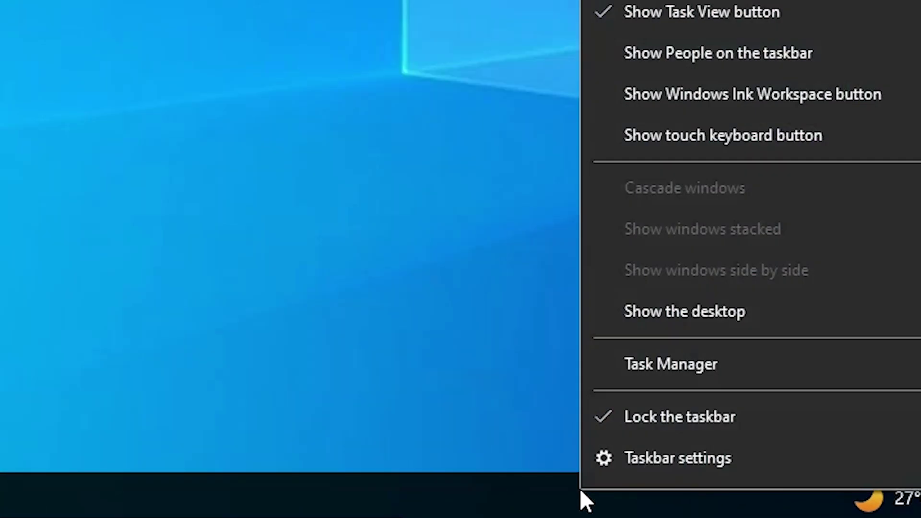
left_click(724, 374)
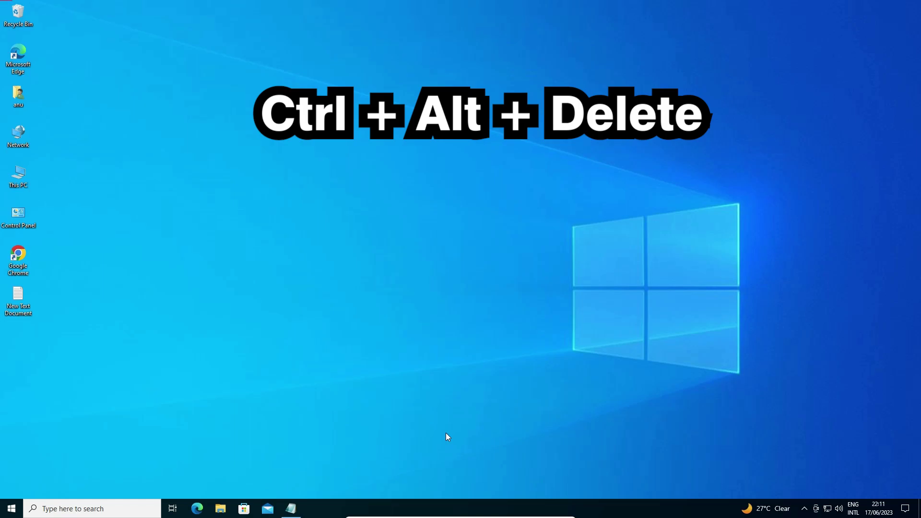
key("ctrl+alt+Delete")
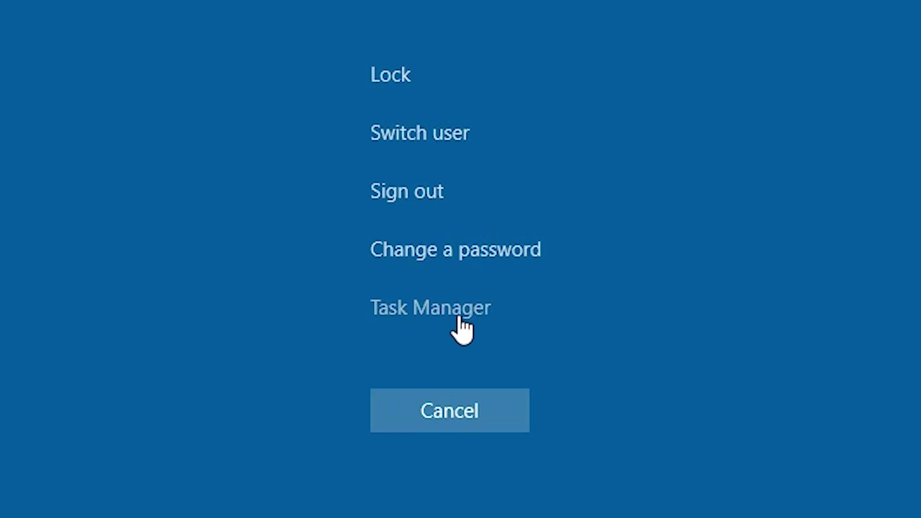
left_click(459, 318)
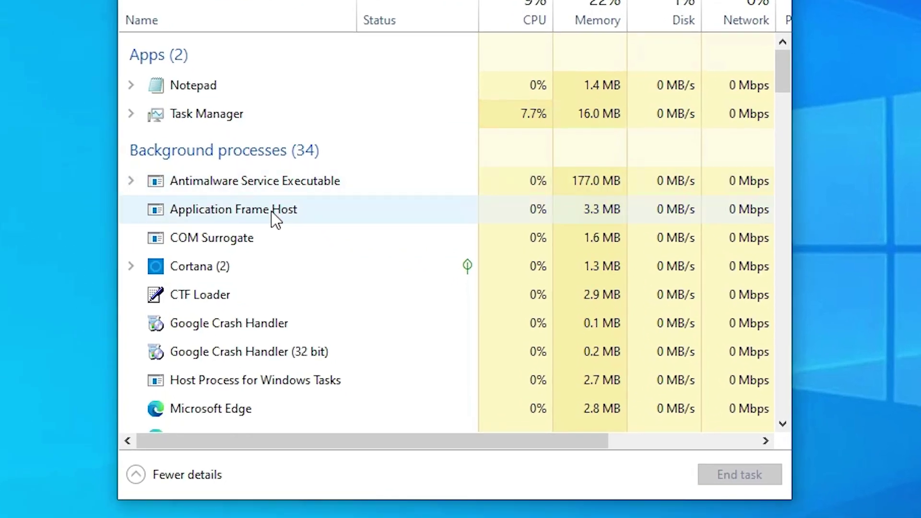
- Restart the Windows Explorer process from the process list, then close Task Manager
left_click(262, 333)
scroll(290, 296, "down", 7)
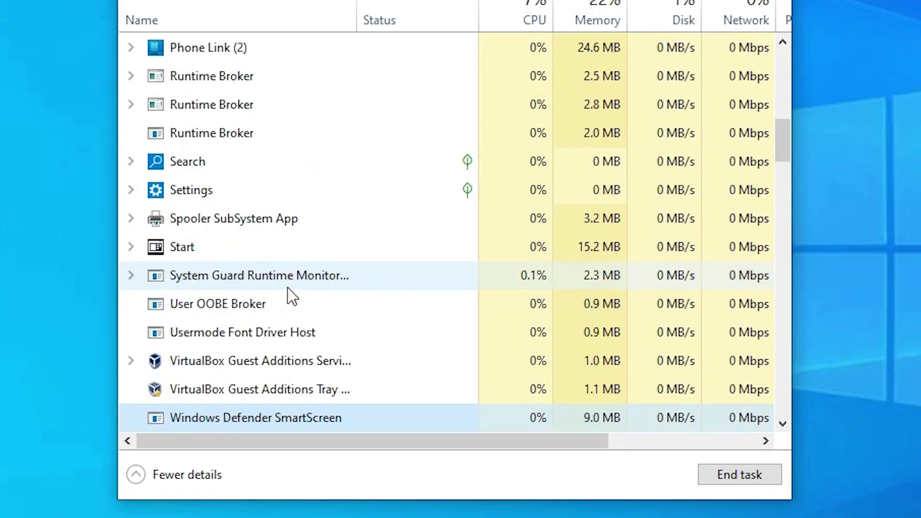
scroll(290, 296, "down", 15)
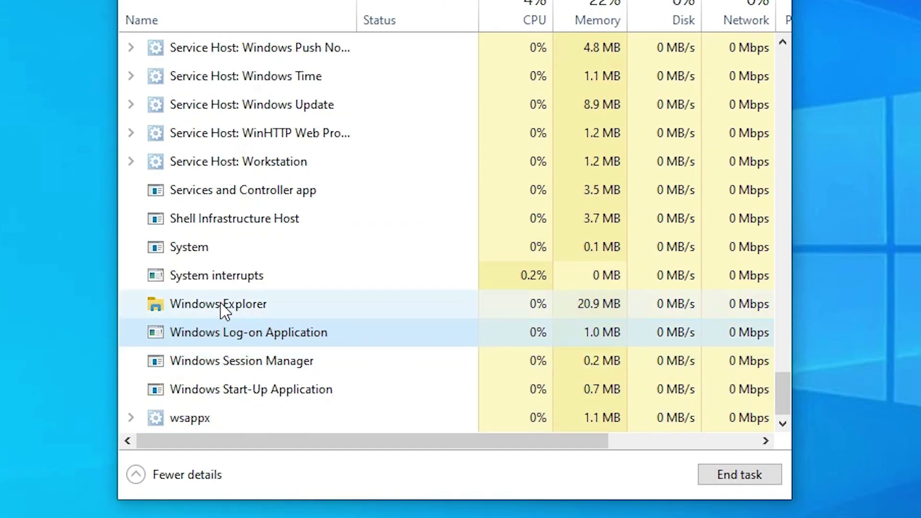
right_click(225, 311)
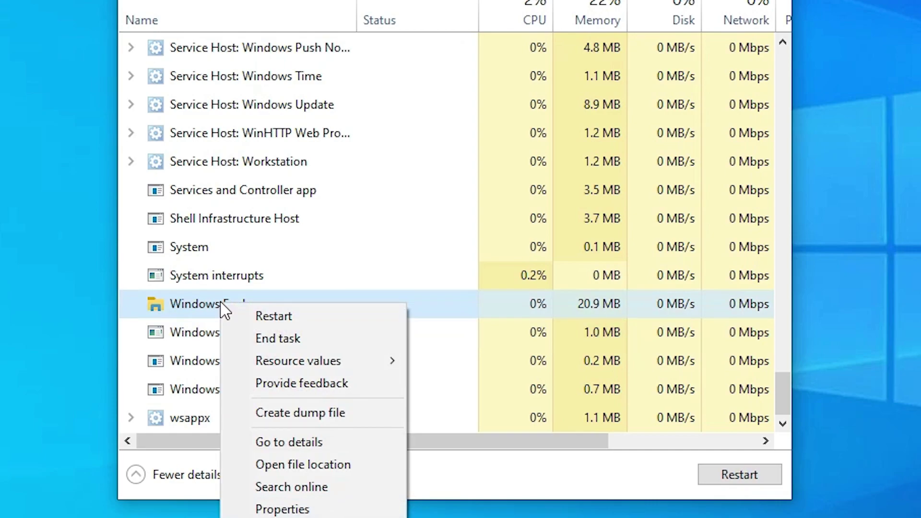
left_click(275, 319)
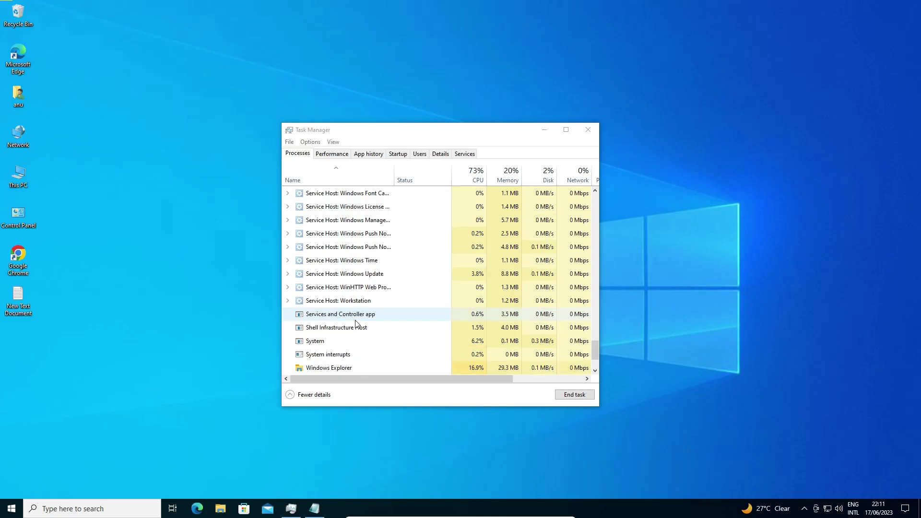
left_click(589, 130)
key("super")
key("super")
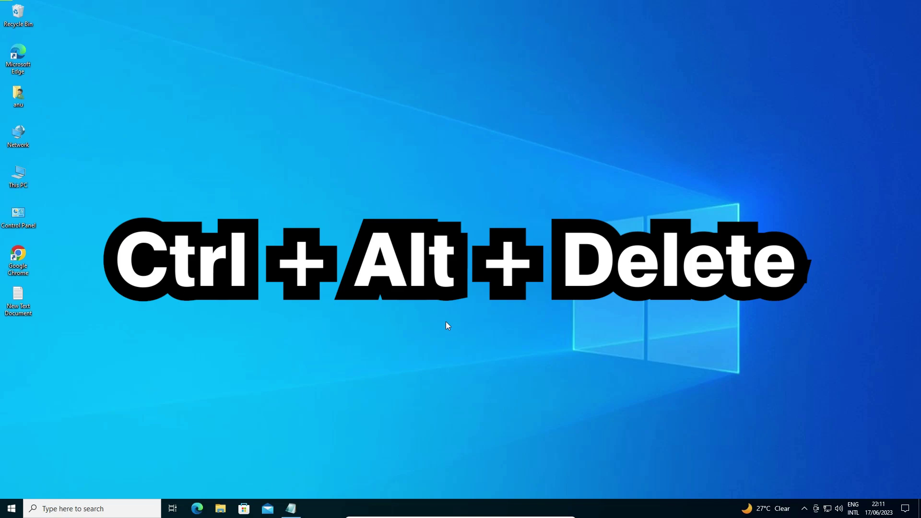
- View the power options on the Ctrl+Alt+Delete screen, cancel, and restore the repair-commands Notepad file
key("ctrl+alt+Delete")
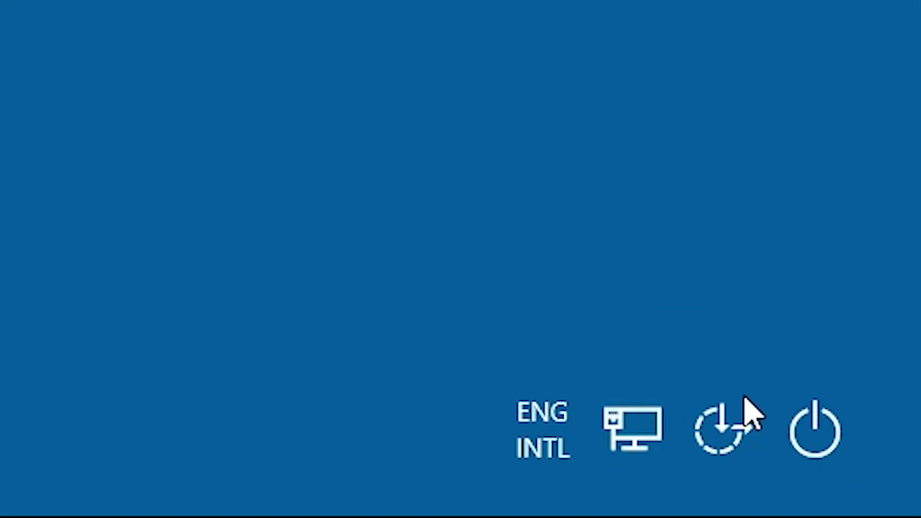
left_click(837, 444)
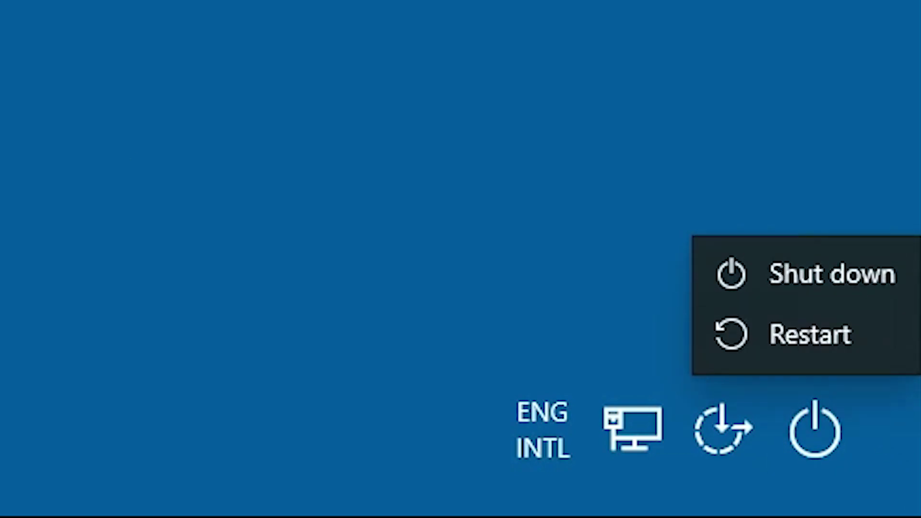
left_click(462, 303)
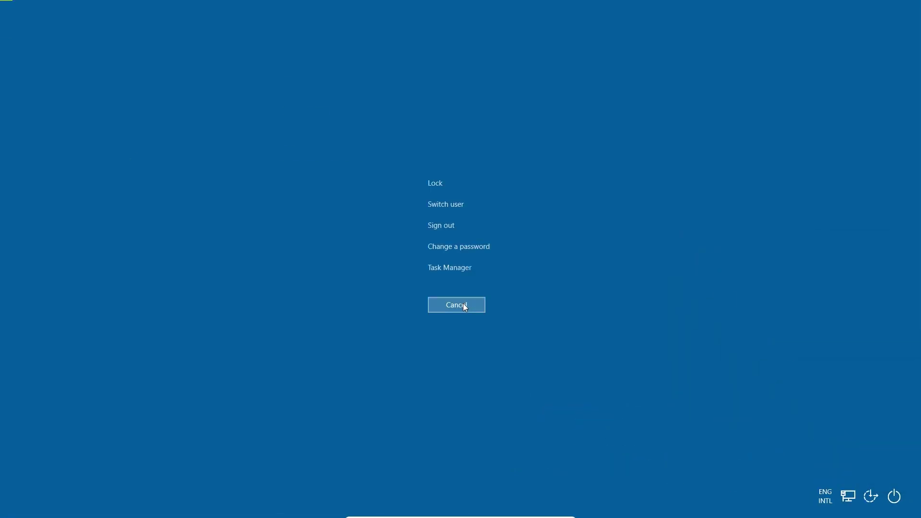
left_click(463, 304)
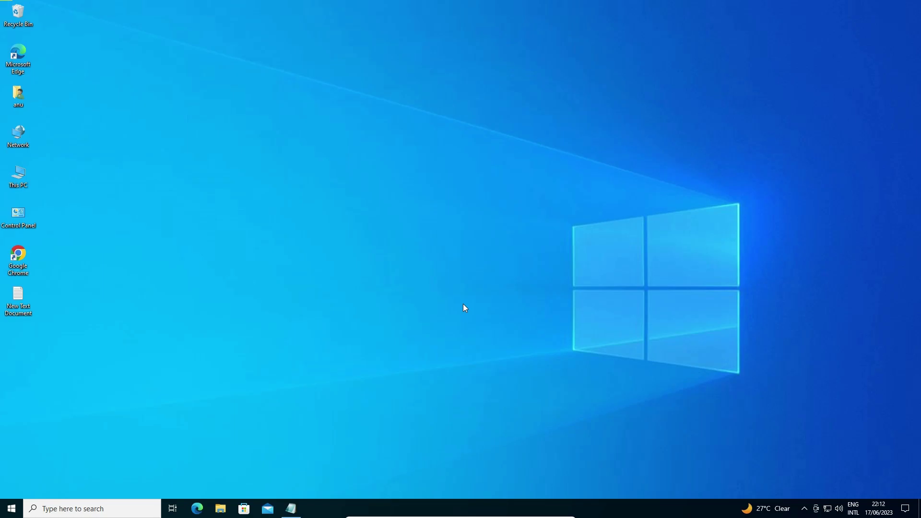
left_click(294, 507)
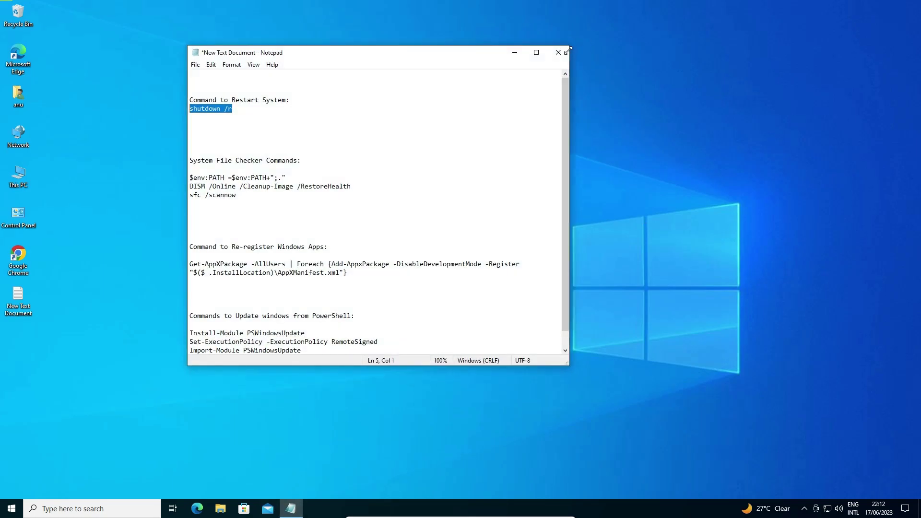
- Save and close the Notepad commands file, then open and cancel the Shut Down Windows dialog
left_click(564, 57)
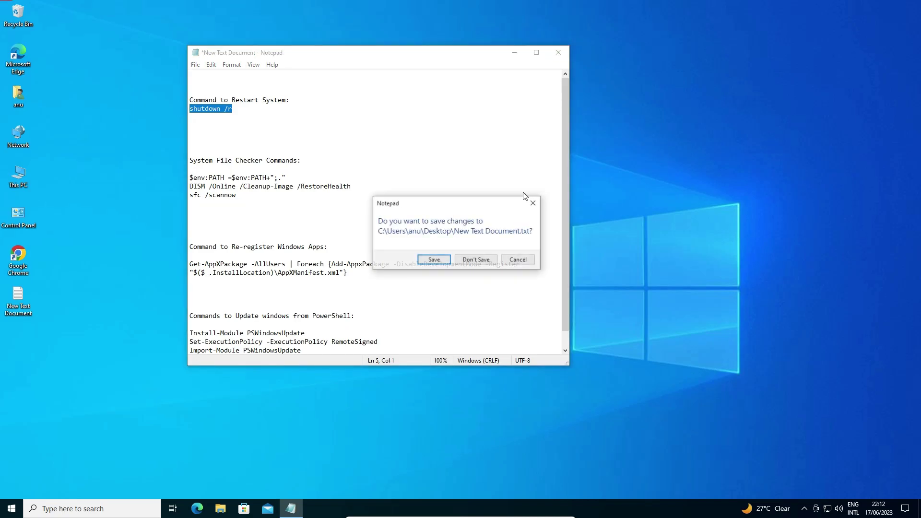
left_click(437, 258)
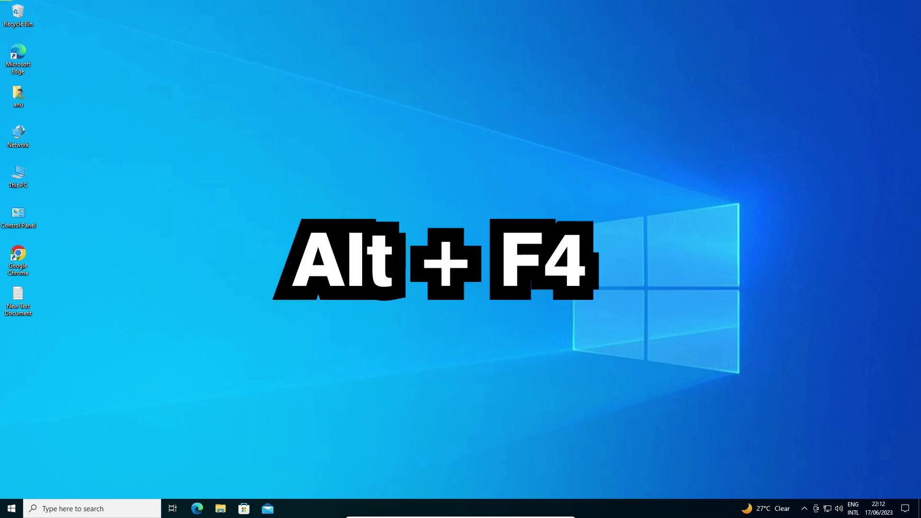
key("alt+F4")
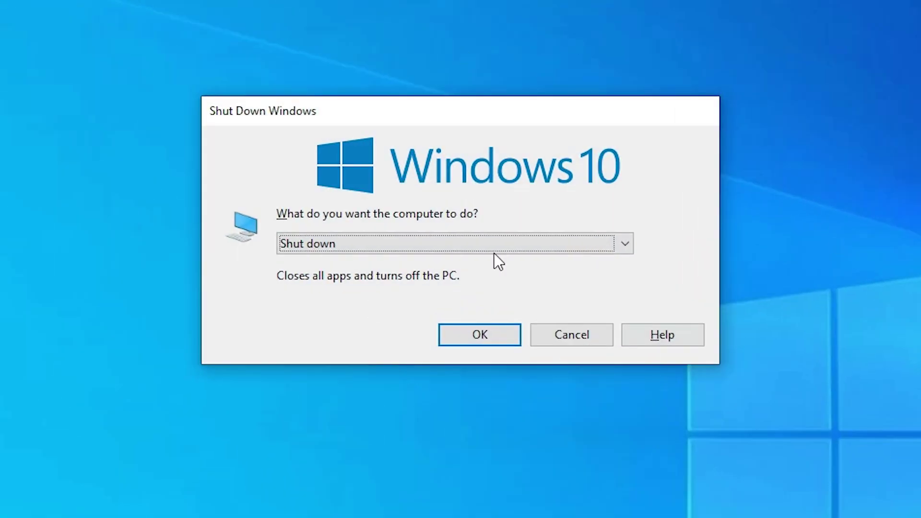
left_click(338, 247)
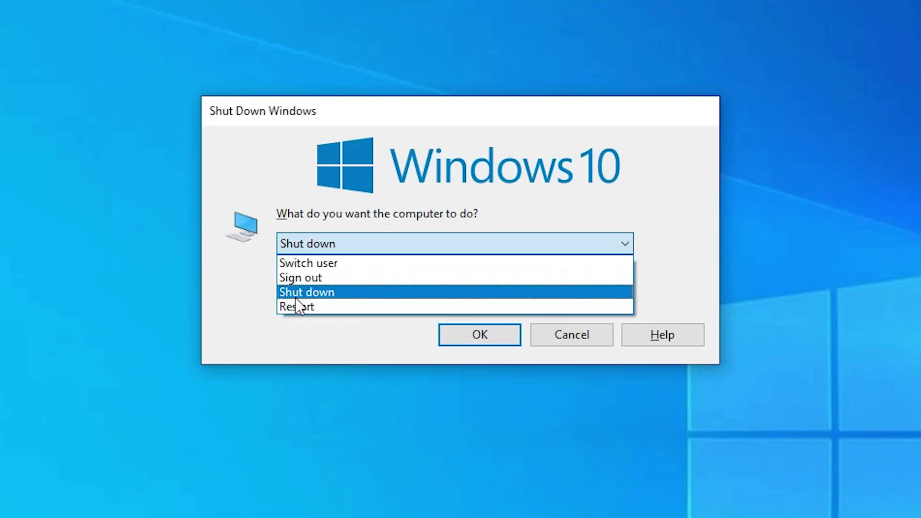
left_click(236, 306)
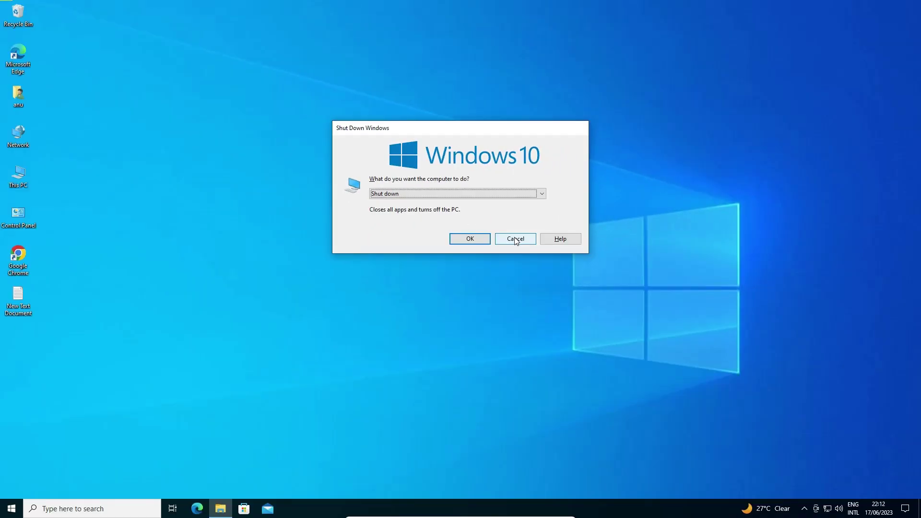
left_click(516, 239)
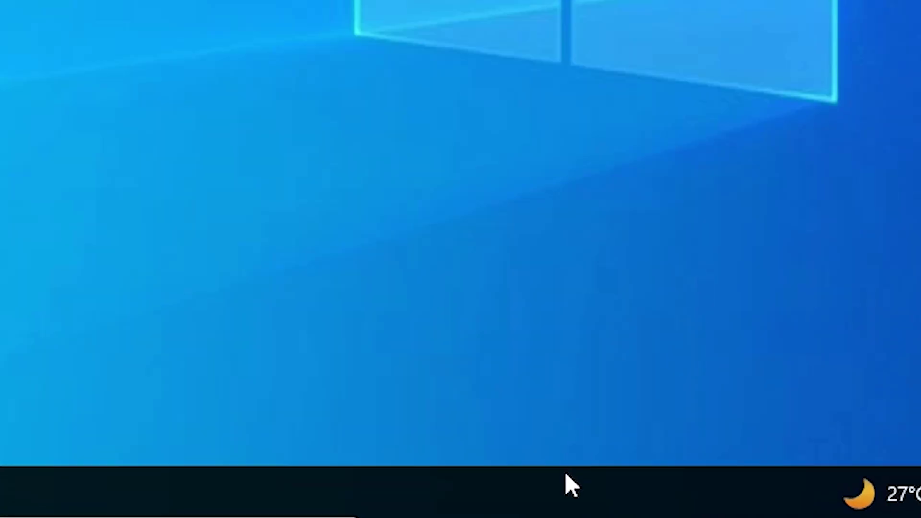
- Run 'shutdown /r' as a new Task Manager task to restart Windows, dismissing the sign-out notice
right_click(648, 503)
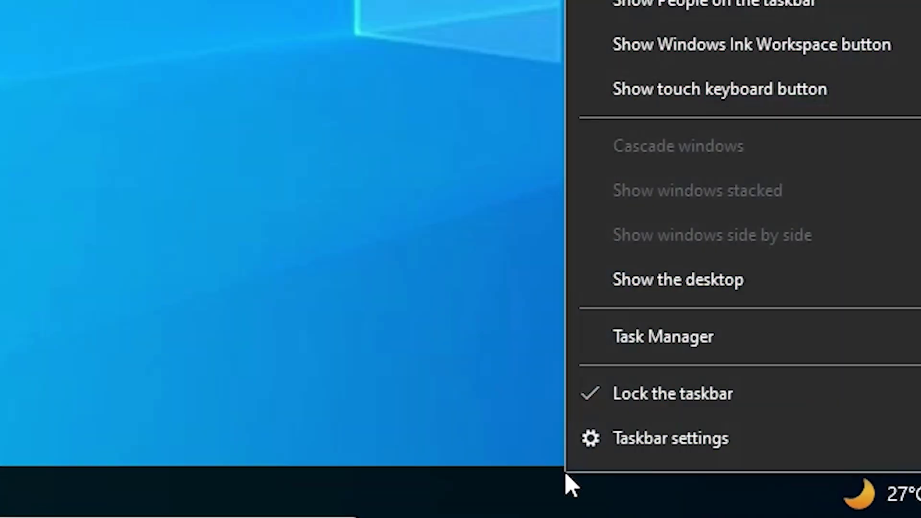
left_click(664, 341)
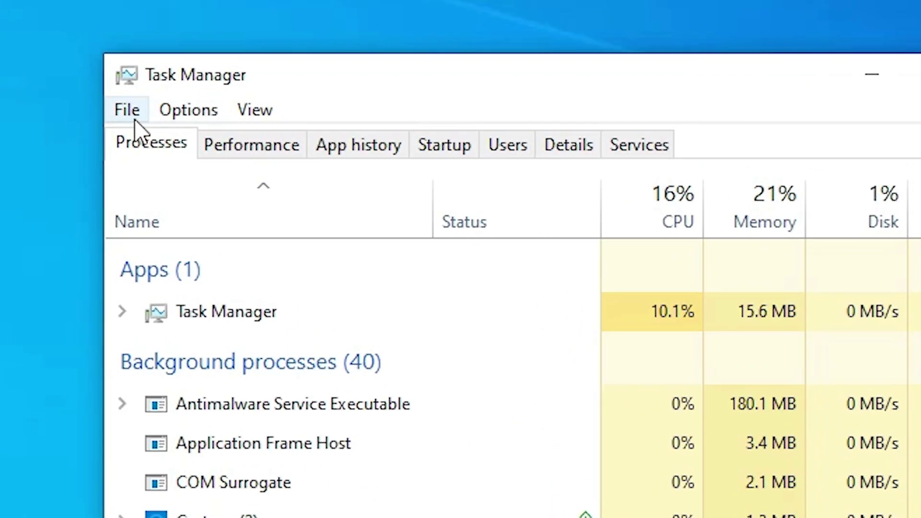
left_click(133, 119)
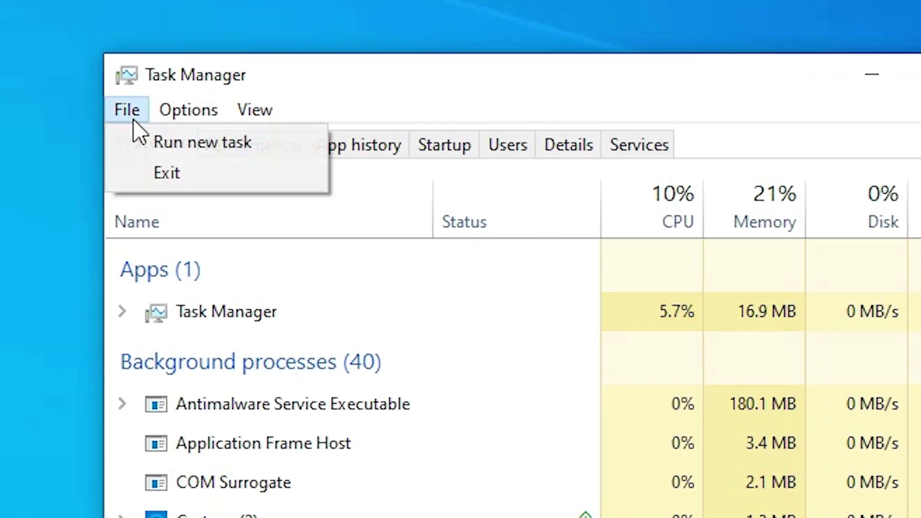
left_click(185, 141)
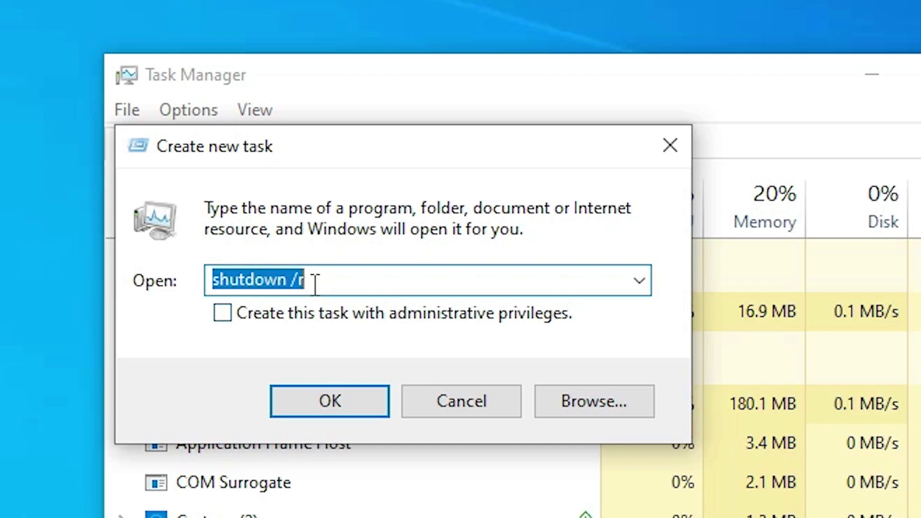
left_click(391, 276)
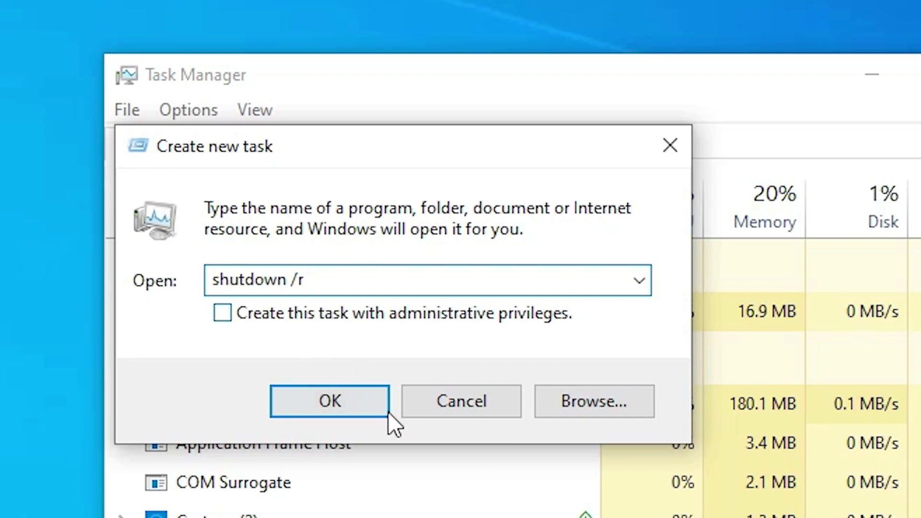
left_click(365, 399)
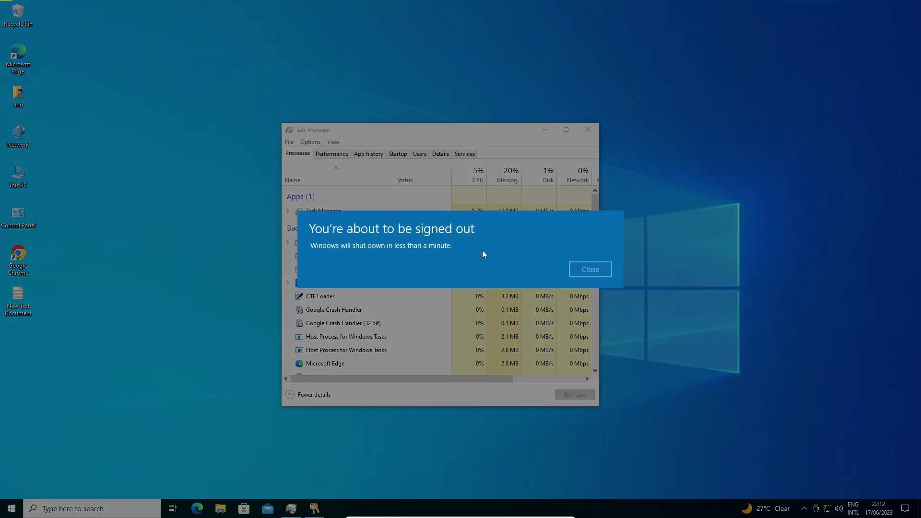
left_click(596, 270)
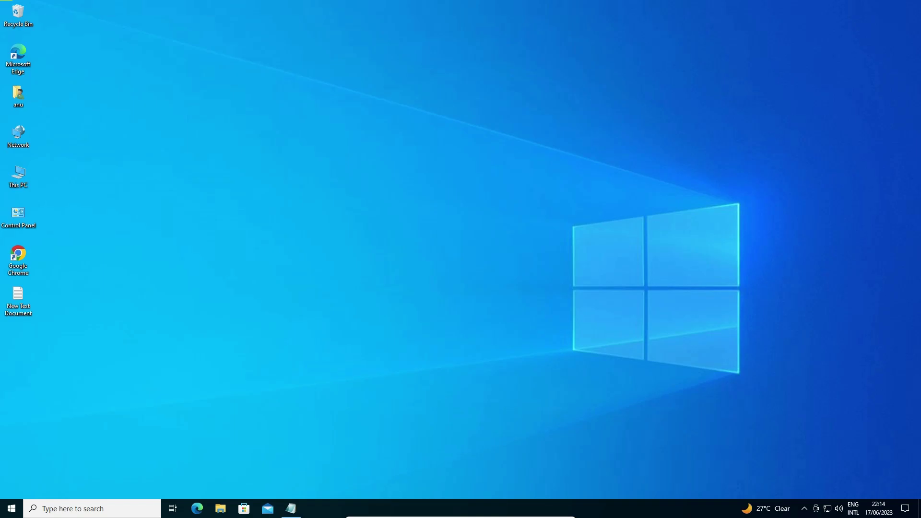
- Open Task Manager from the taskbar's right-click menu
left_click(6, 512)
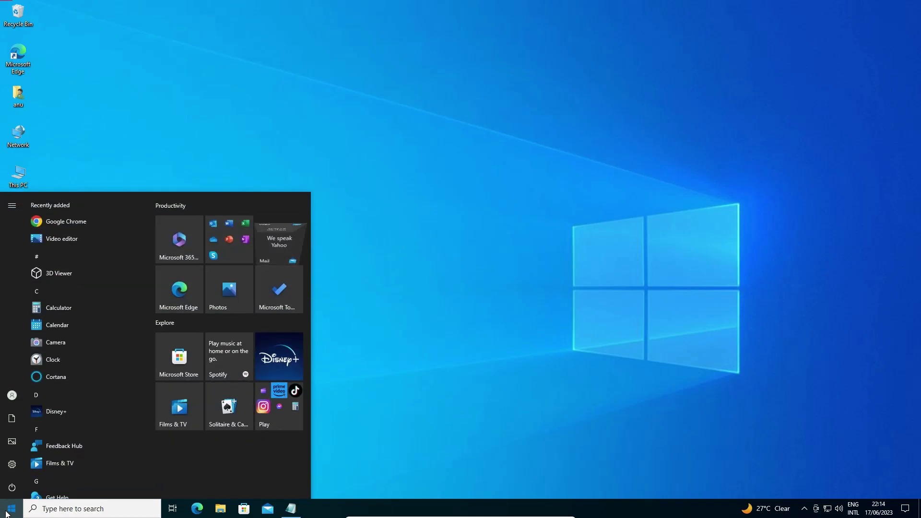
left_click(380, 353)
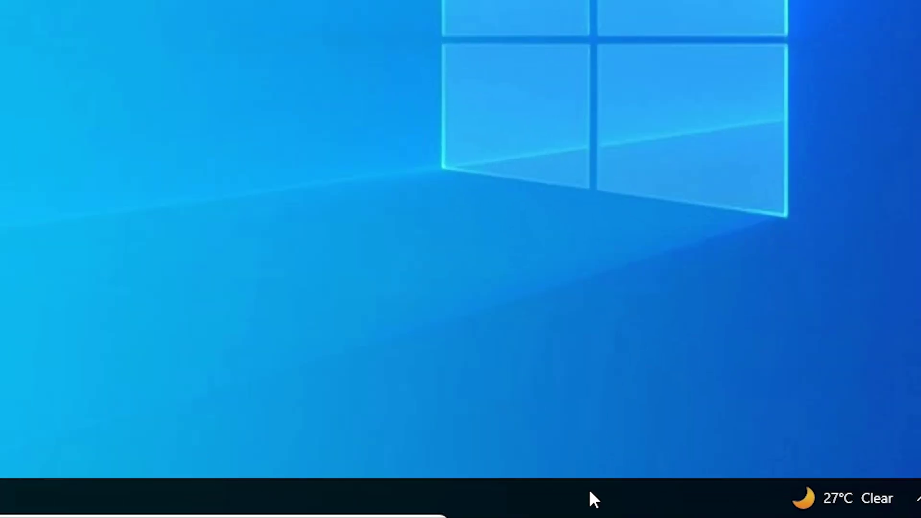
right_click(644, 508)
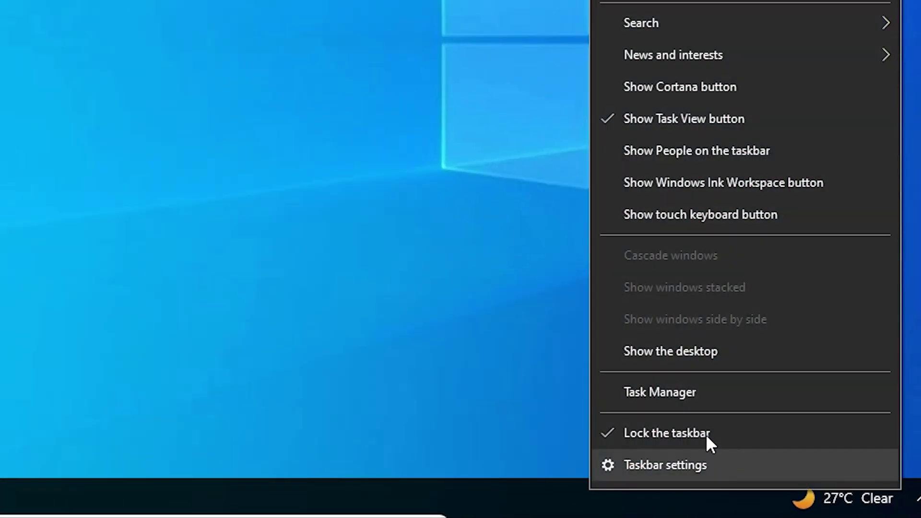
left_click(694, 399)
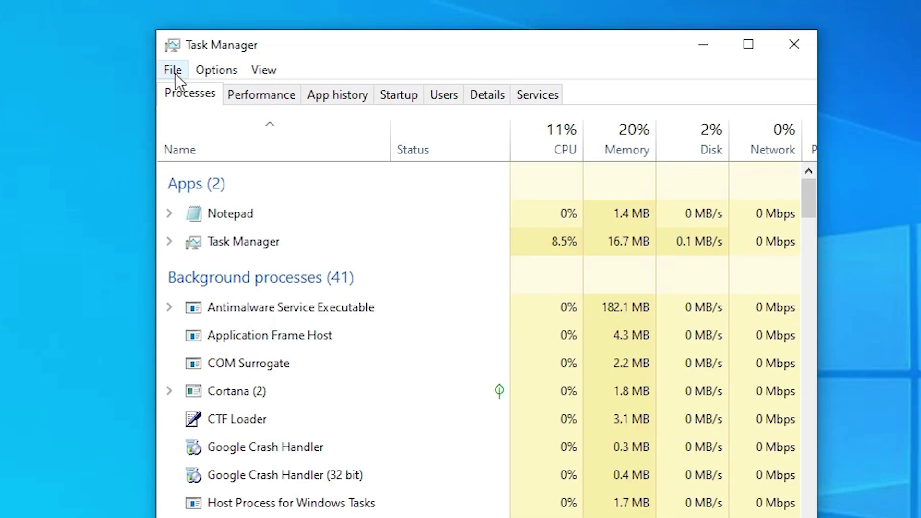
- Create a new task running 'powershell' with administrative privileges
left_click(174, 74)
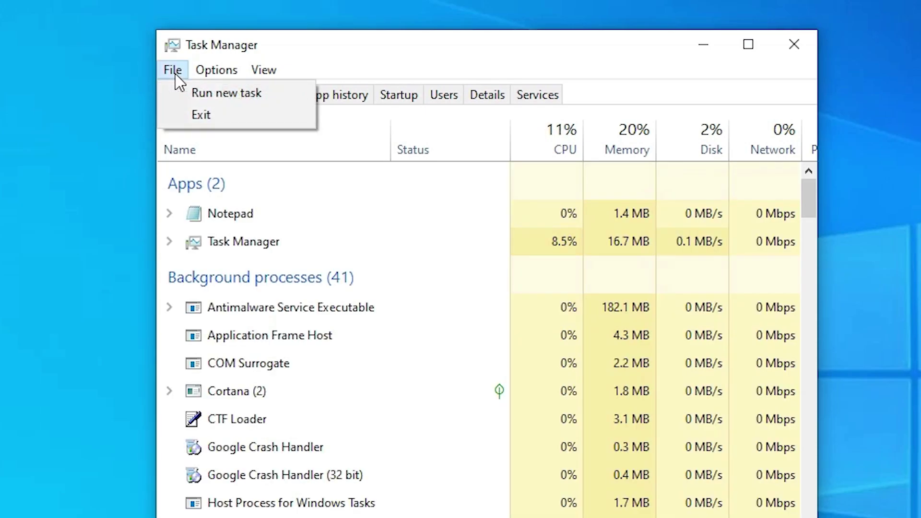
left_click(214, 94)
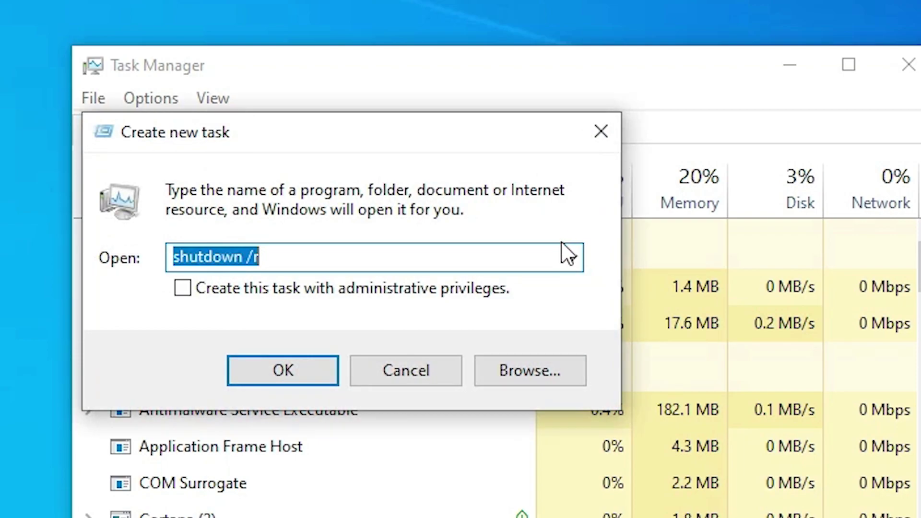
left_click(568, 258)
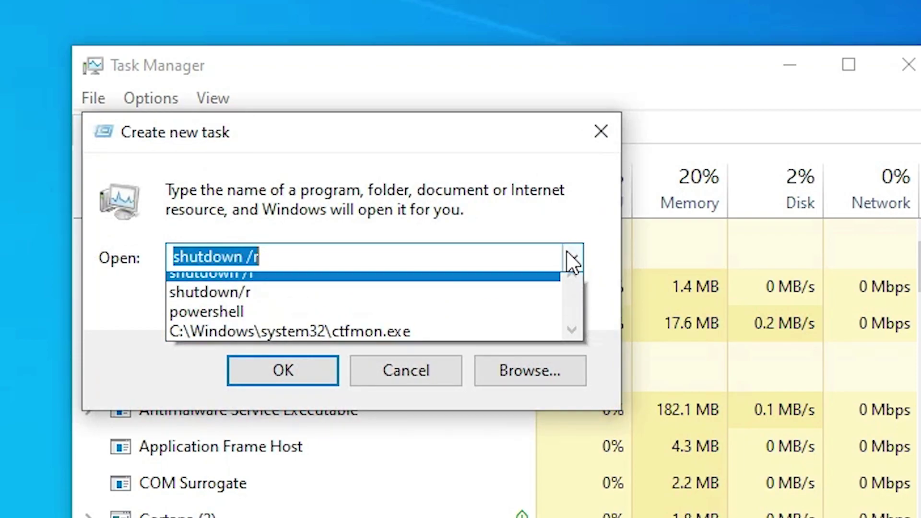
left_click(244, 324)
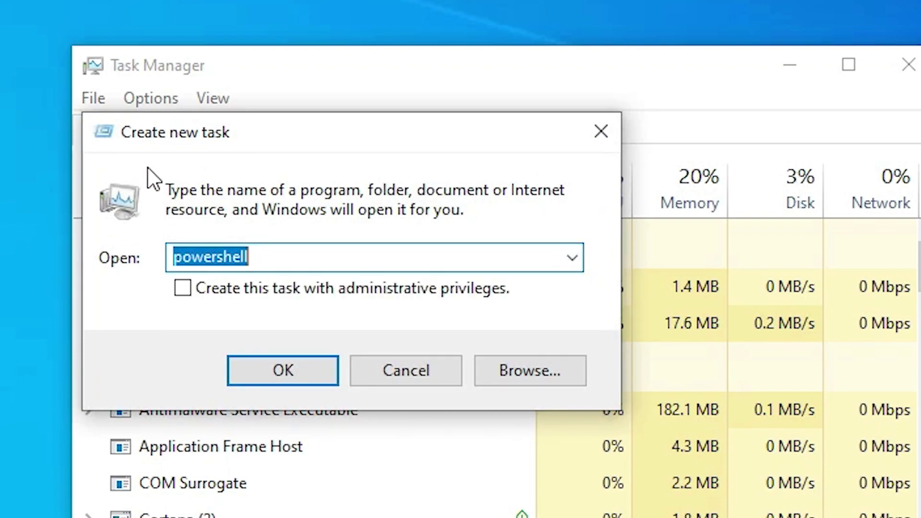
left_click(182, 288)
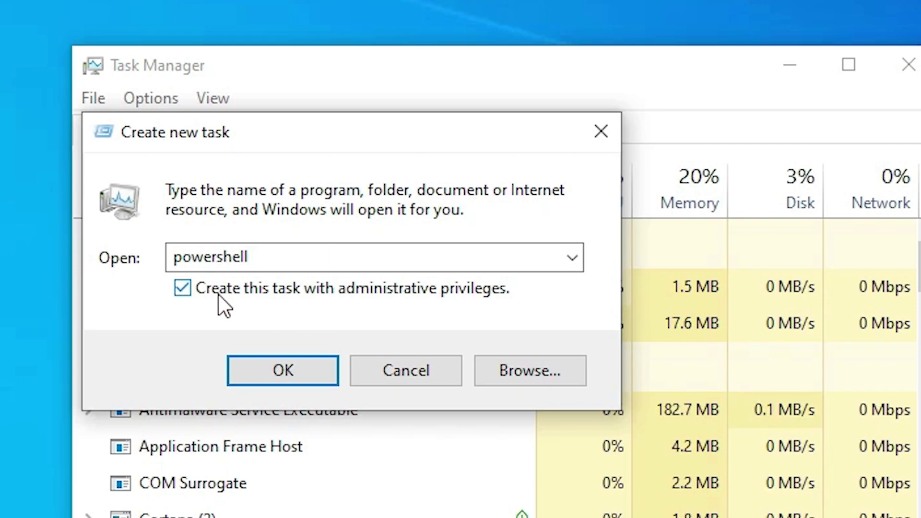
left_click(313, 364)
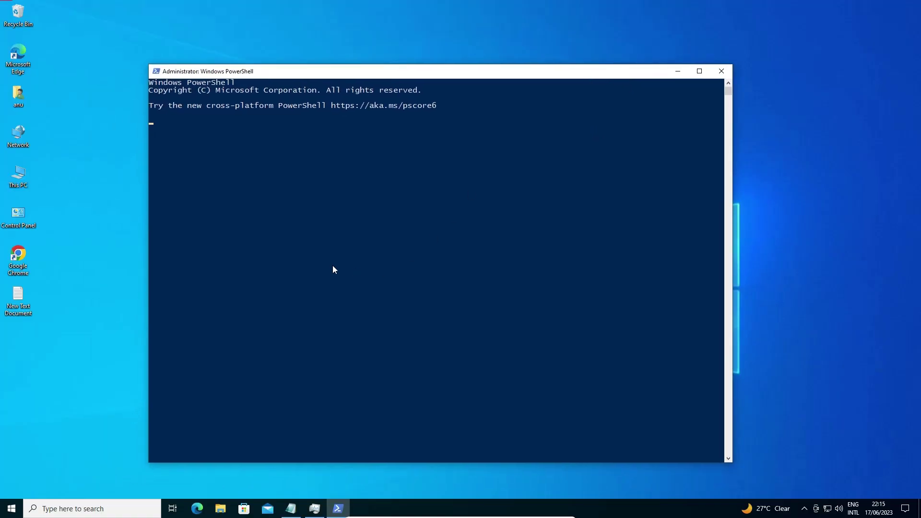
- Copy the $env:PATH command from Notepad and run it in PowerShell
left_click(293, 510)
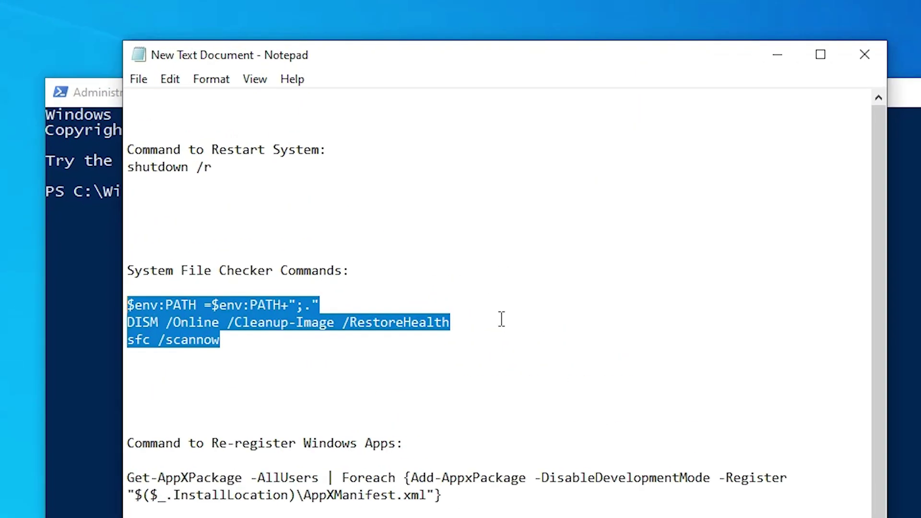
left_click(312, 328)
left_click_drag(334, 303, 126, 306)
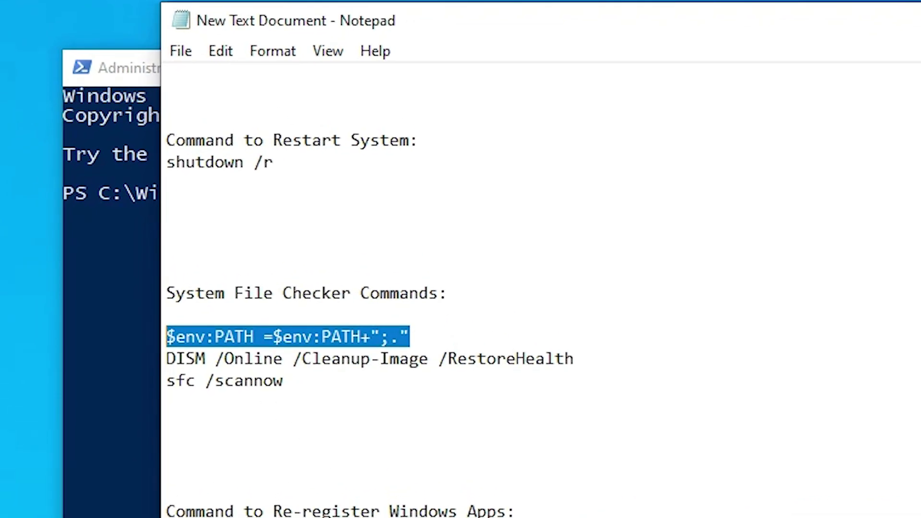
key("ctrl+c")
key("alt+Tab")
key("ctrl+v")
key("Return")
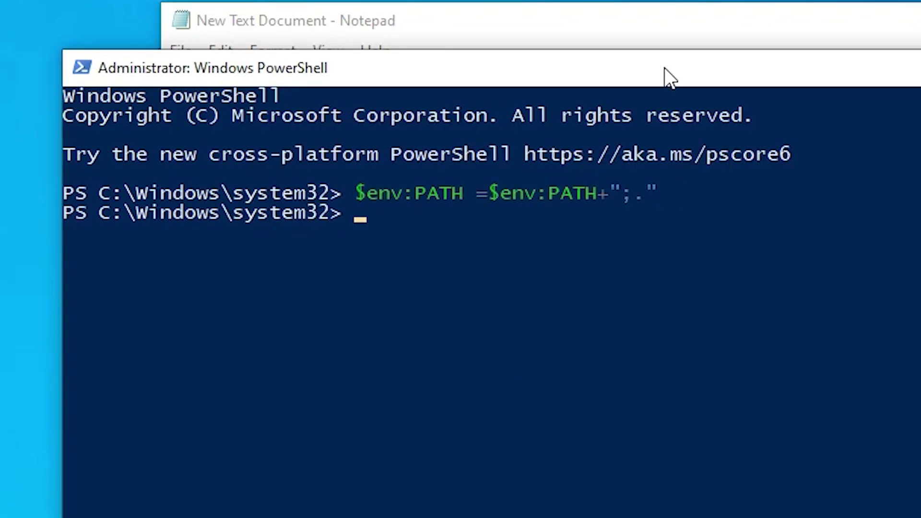
- Copy the DISM RestoreHealth command from the notes and run it in PowerShell
left_click(643, 21)
left_click(166, 379)
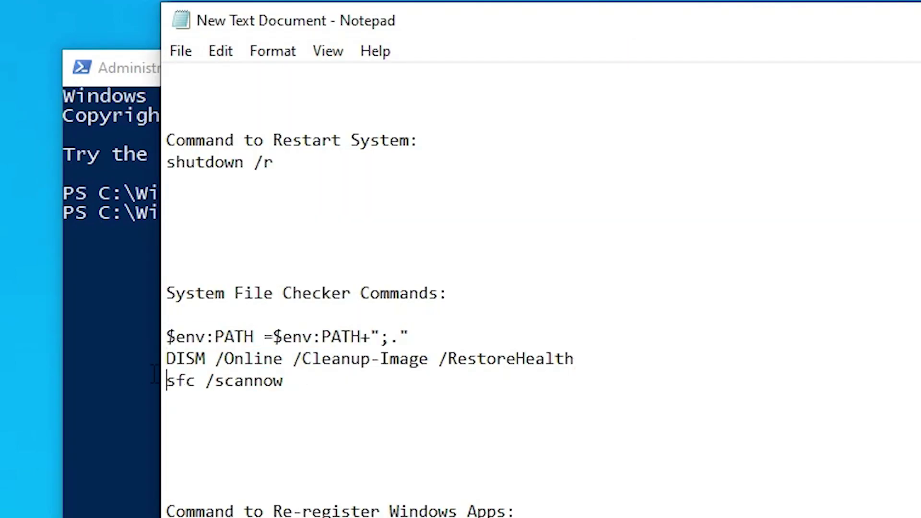
key("shift+Up")
key("ctrl+c")
left_click(86, 375)
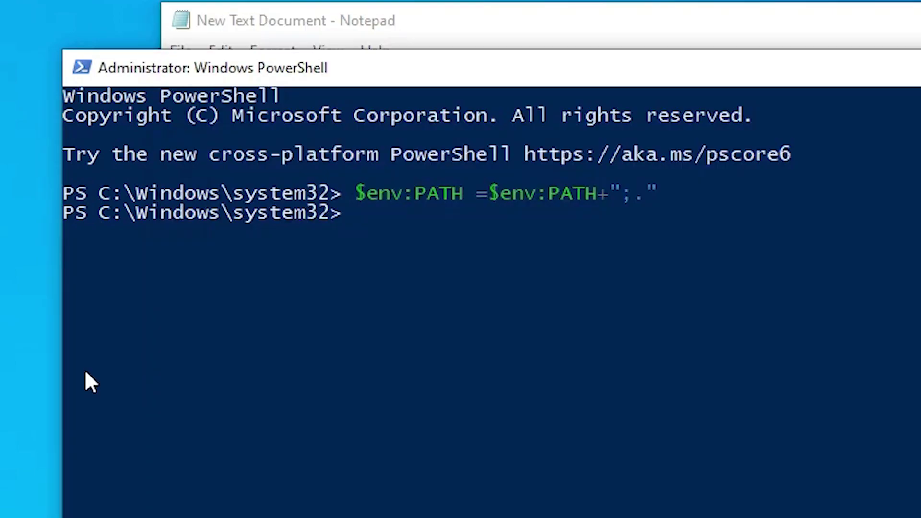
key("ctrl+v")
key("Return")
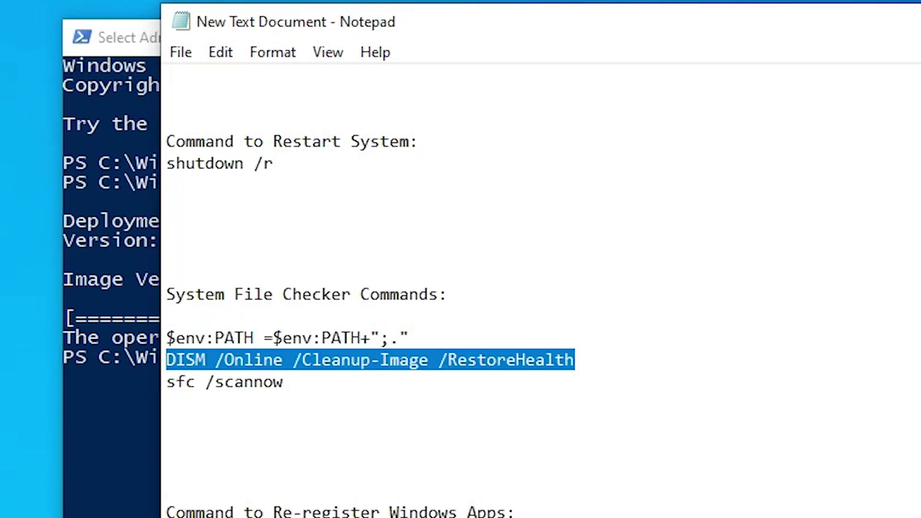
- Copy the sfc /scannow command from the notes and run the system file check
key("alt+Tab")
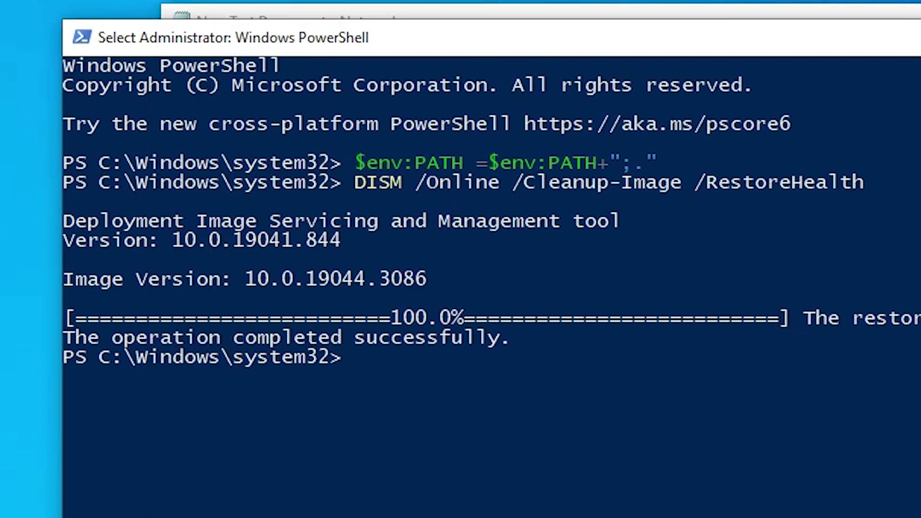
key("alt+Tab")
left_click_drag(294, 384, 133, 384)
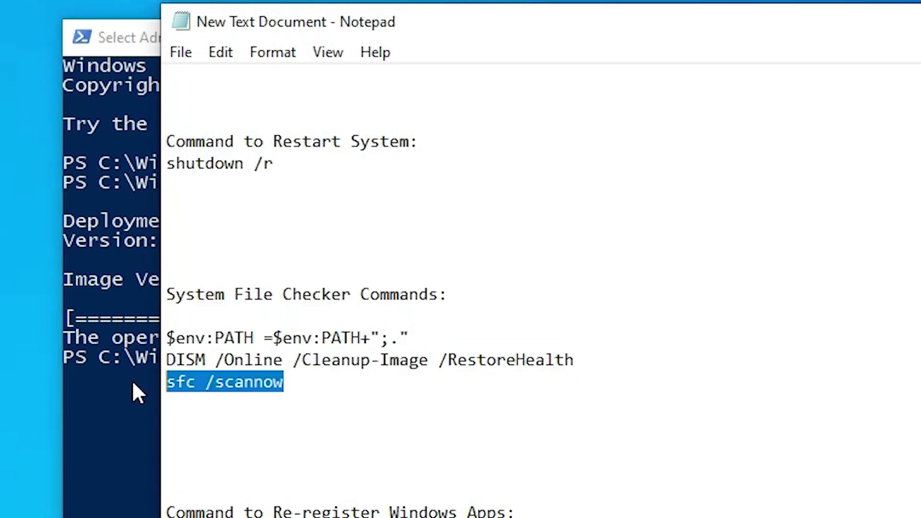
key("ctrl+c")
left_click(107, 459)
key("ctrl+v")
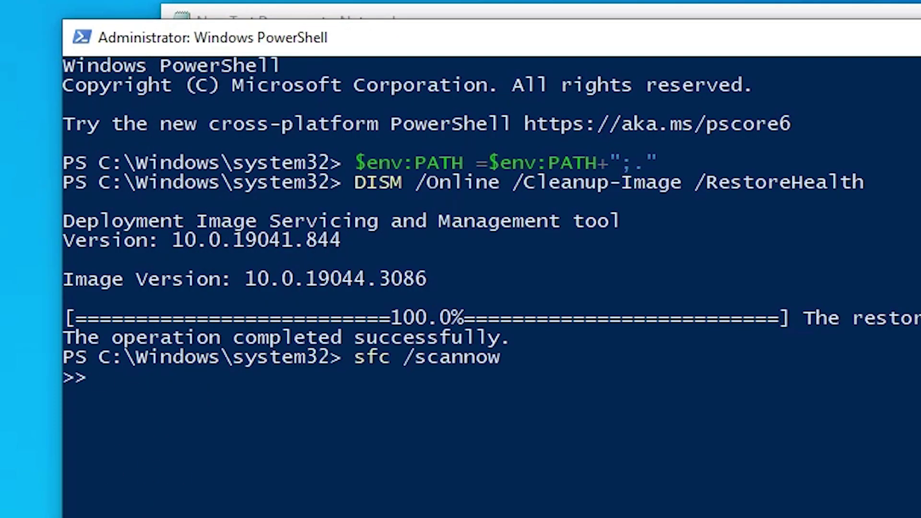
key("Return")
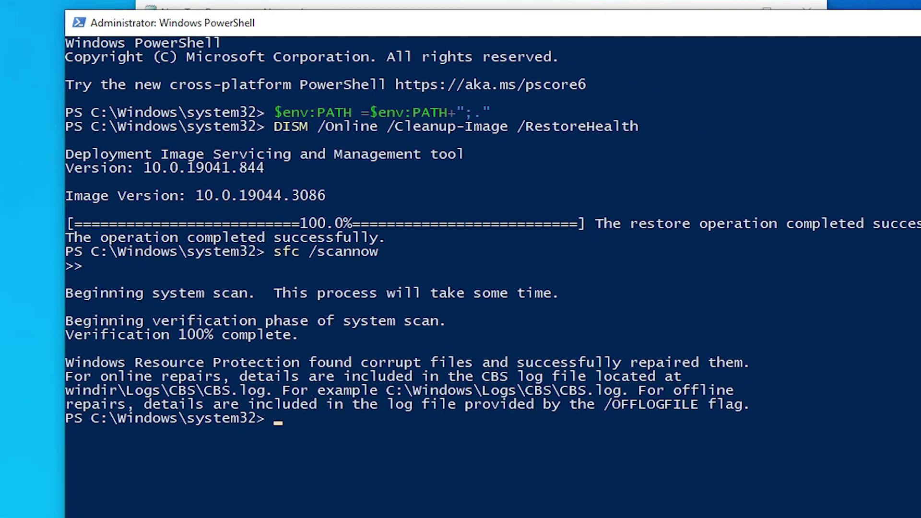
- Type 'exit' to close PowerShell after the scans finish
type("ex")
type("it")
key("Return")
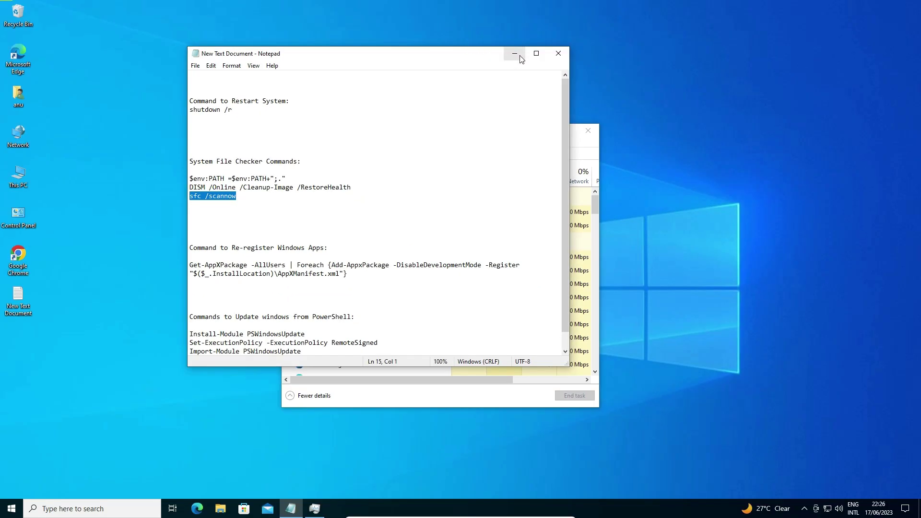
- Bring up Task Manager again from the taskbar menu
left_click(587, 133)
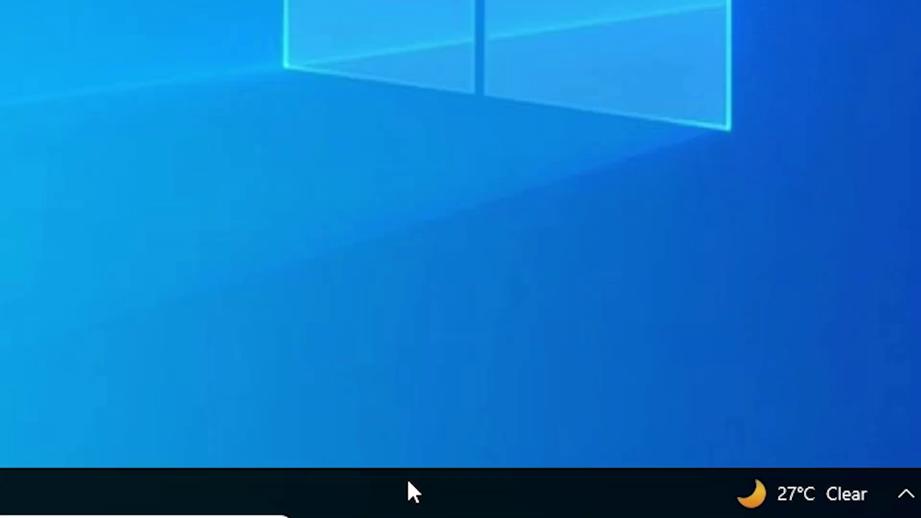
right_click(620, 508)
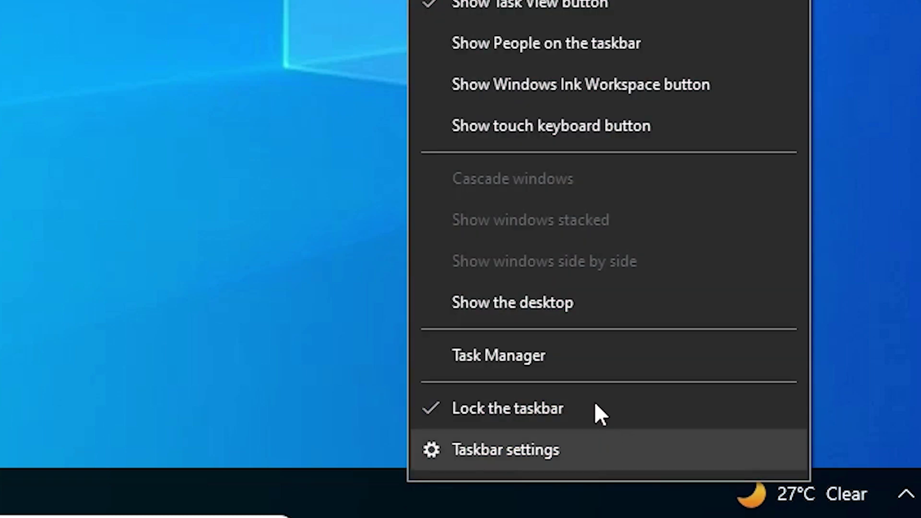
left_click(504, 367)
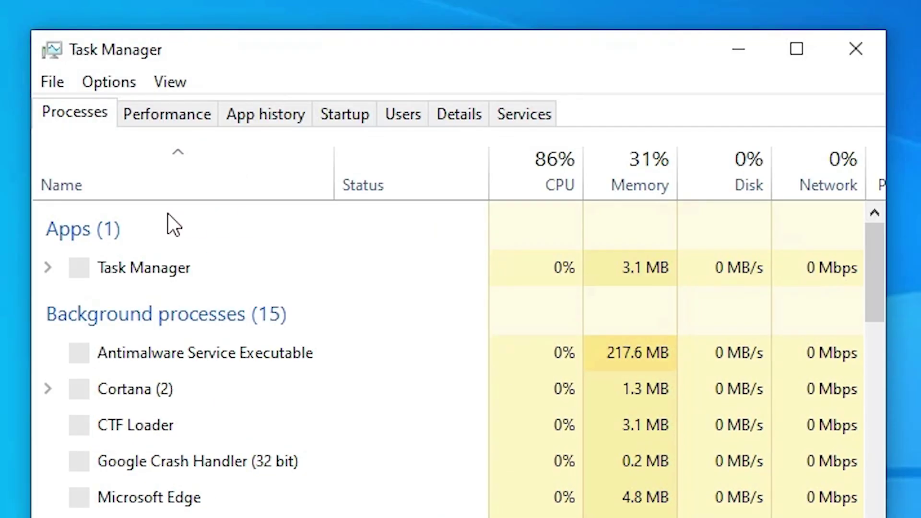
- Run 'powershell' as a new task with administrative privileges and move the console aside
left_click(54, 83)
mouse_move(109, 82)
mouse_move(54, 83)
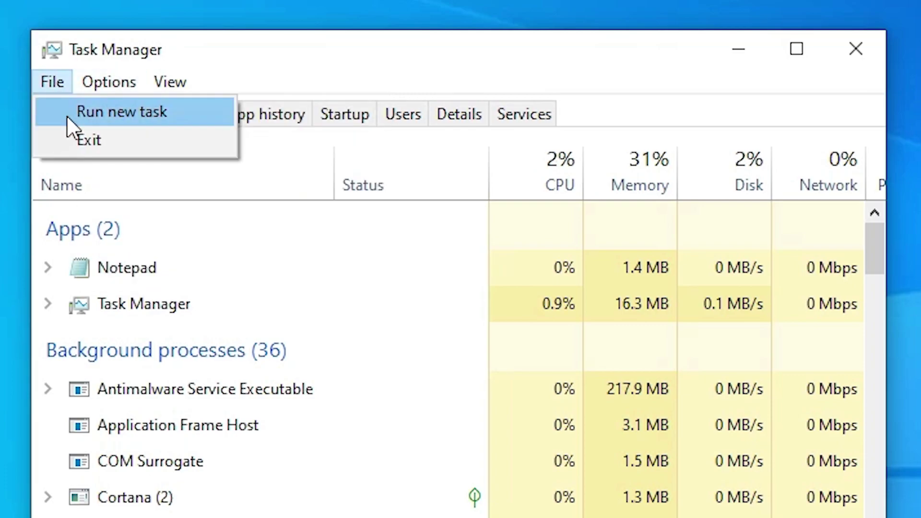
left_click(72, 120)
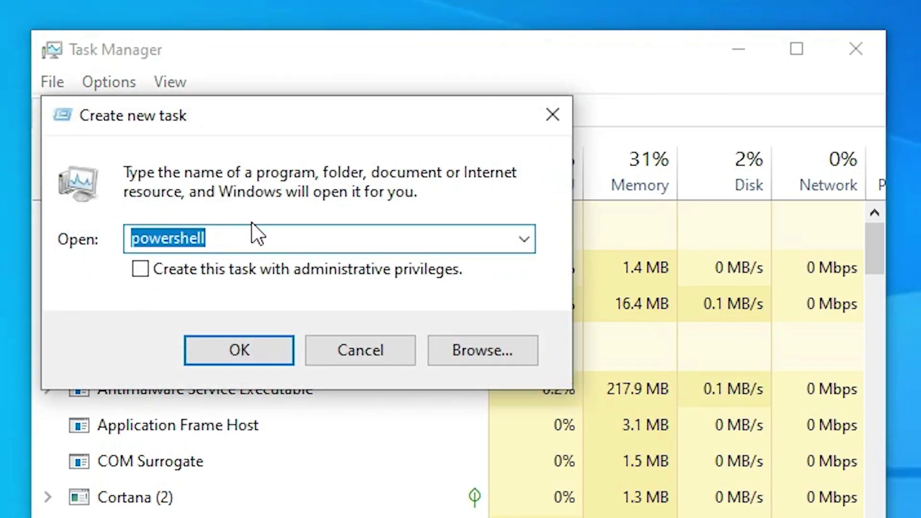
left_click(140, 270)
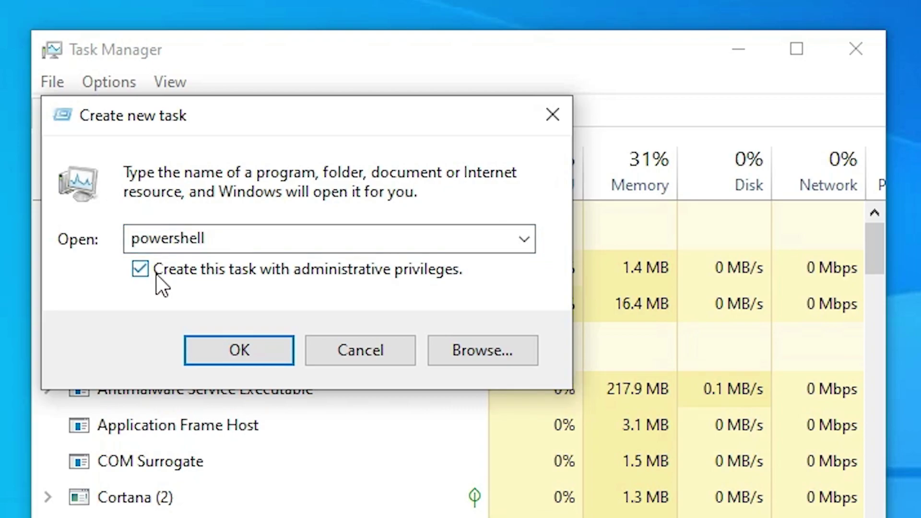
left_click(276, 353)
left_click_drag(881, 67, 920, 132)
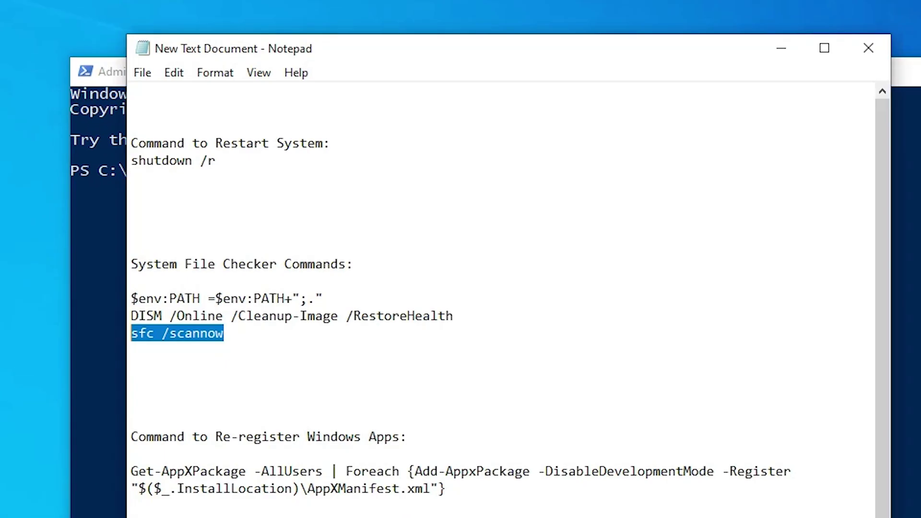
- Copy the Get-AppXPackage re-register command from Notepad and paste it at the admin PowerShell prompt
left_click(461, 490)
left_click_drag(446, 336, 67, 313)
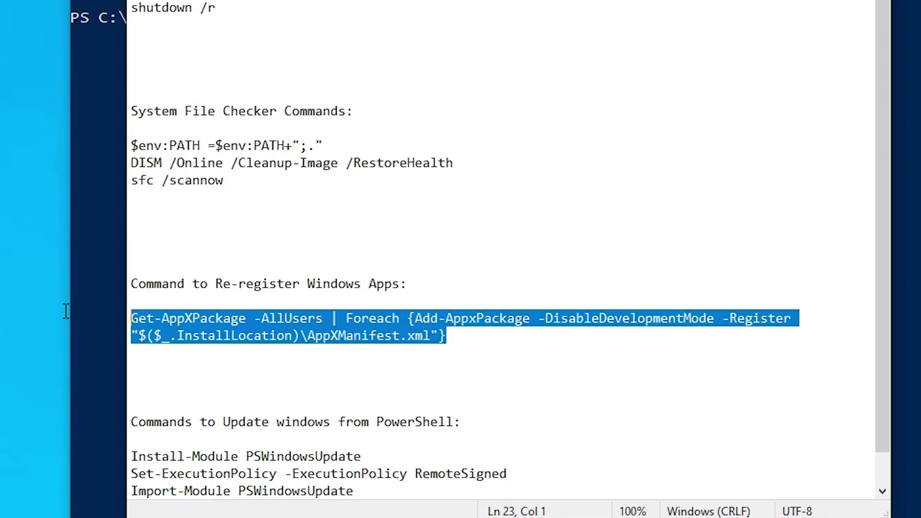
right_click(335, 327)
left_click(391, 388)
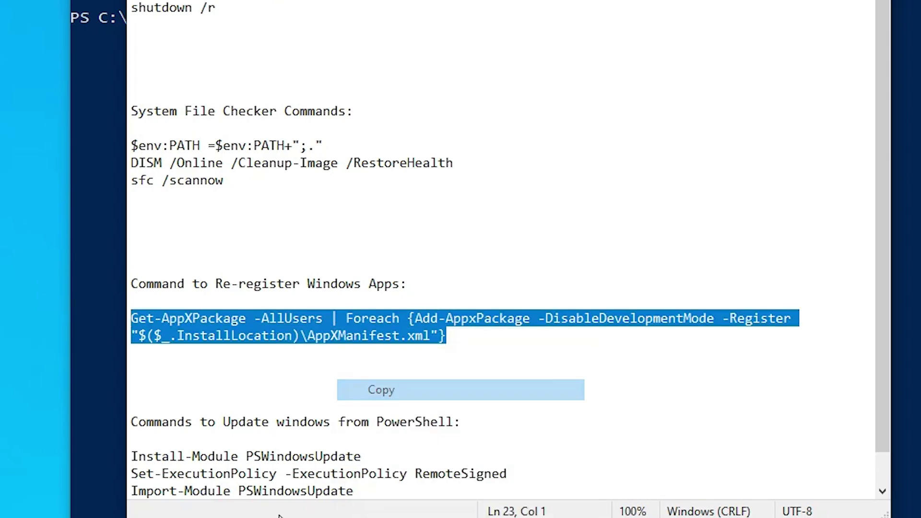
key("alt+Tab")
left_click(301, 288)
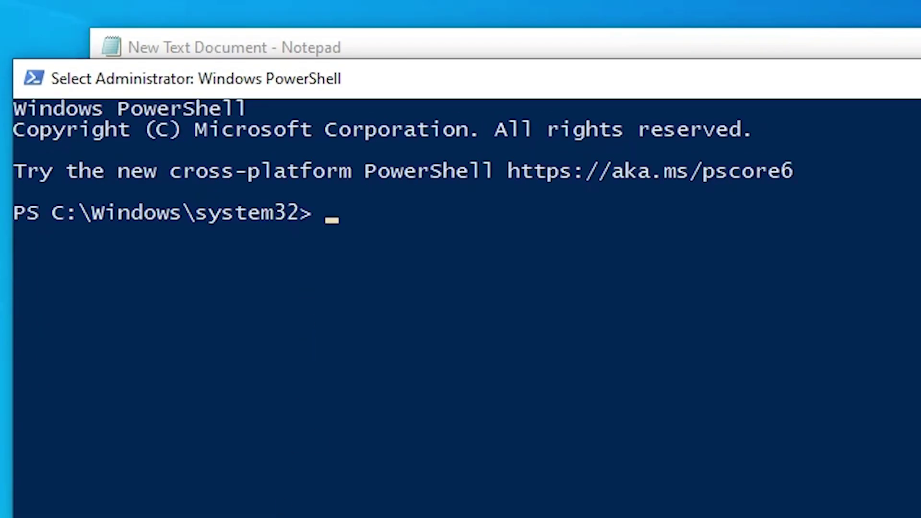
key("ctrl+v")
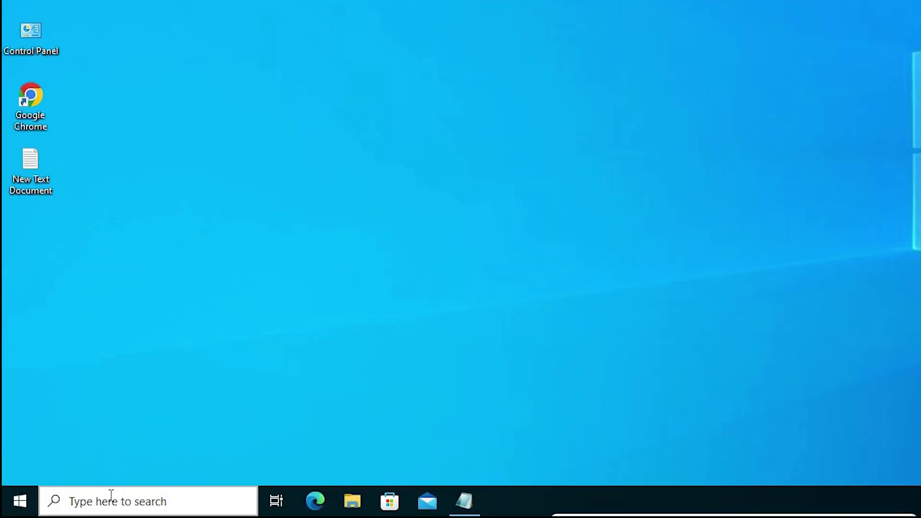
- Search 'up' to open Check for updates, confirm the PC is up to date, and close Settings
left_click(111, 497)
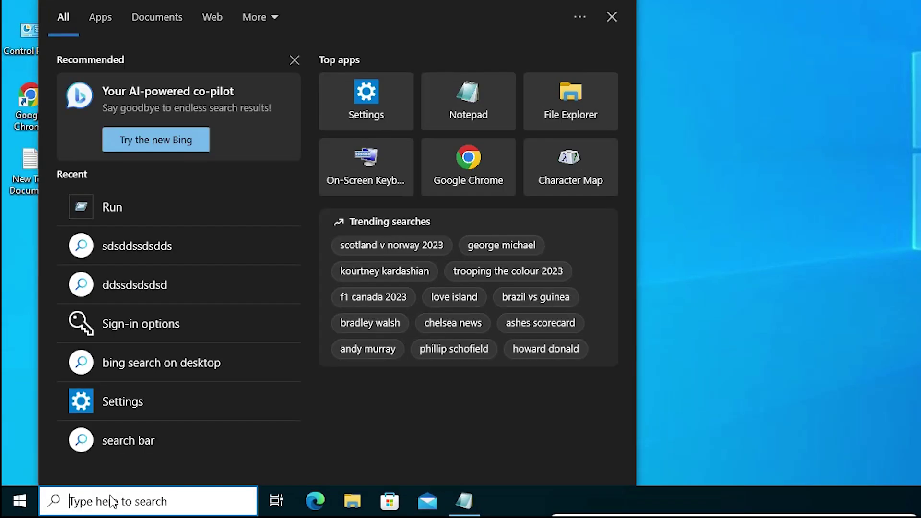
type("up")
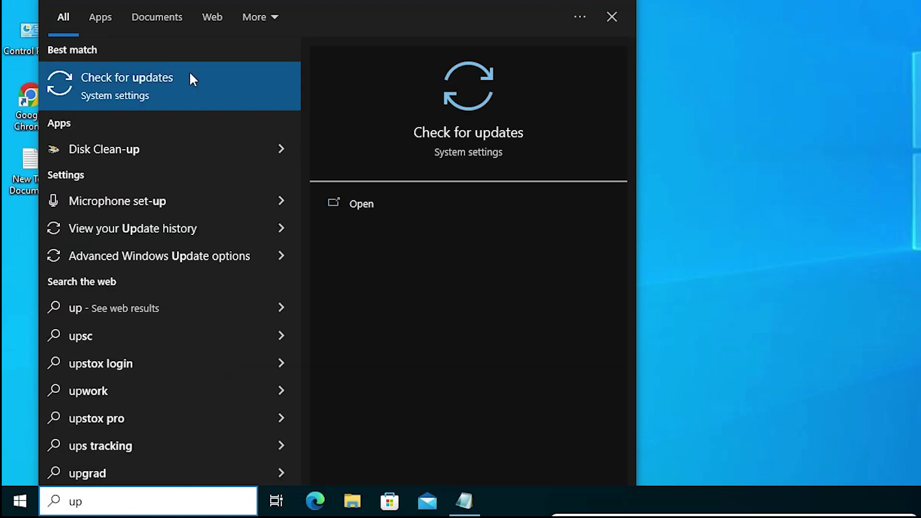
left_click(190, 77)
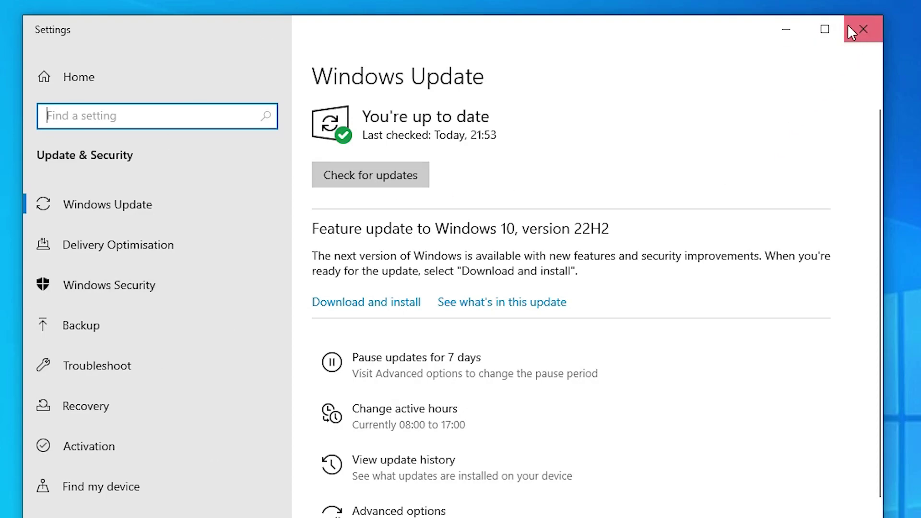
left_click(862, 29)
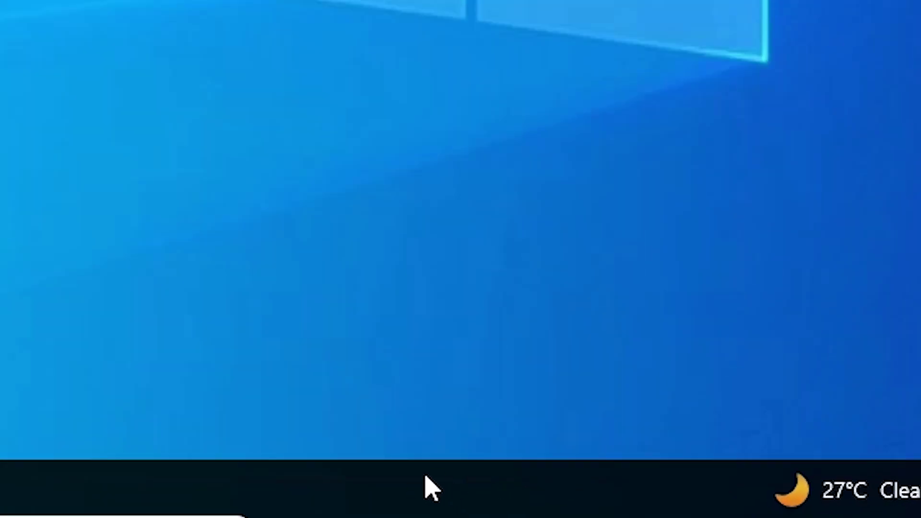
- From Task Manager's Run new task, launch 'powershell' with administrative privileges
right_click(626, 508)
left_click(560, 330)
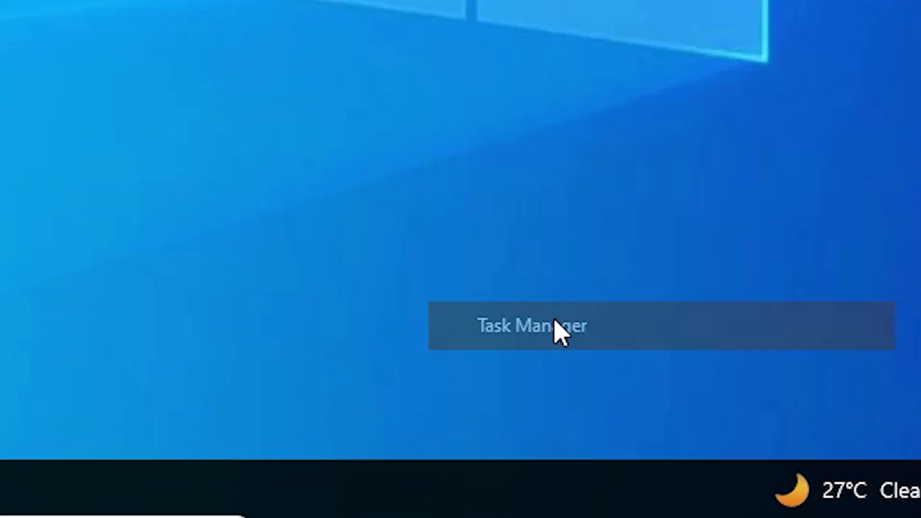
left_click(153, 108)
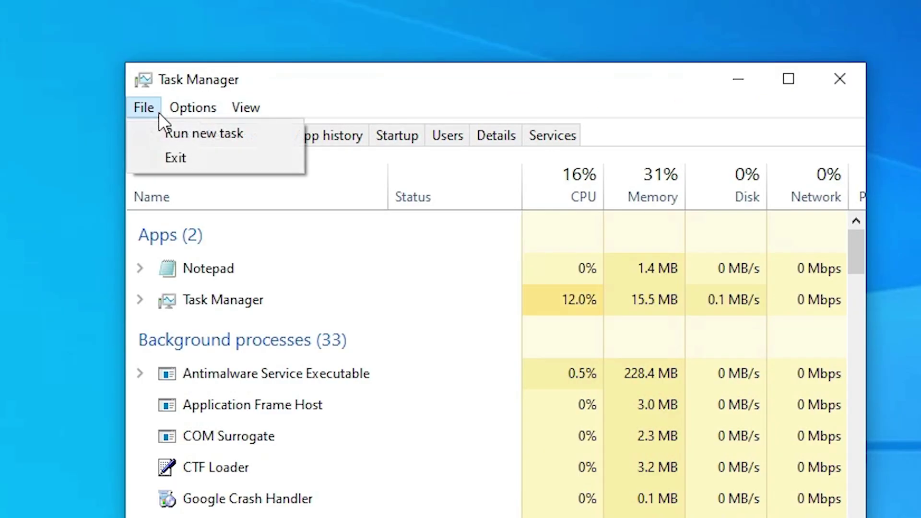
left_click(164, 127)
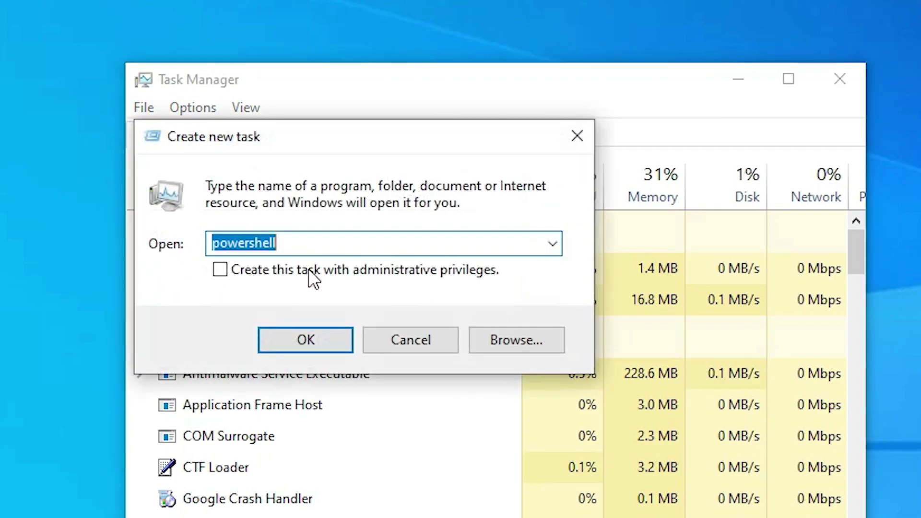
left_click(220, 270)
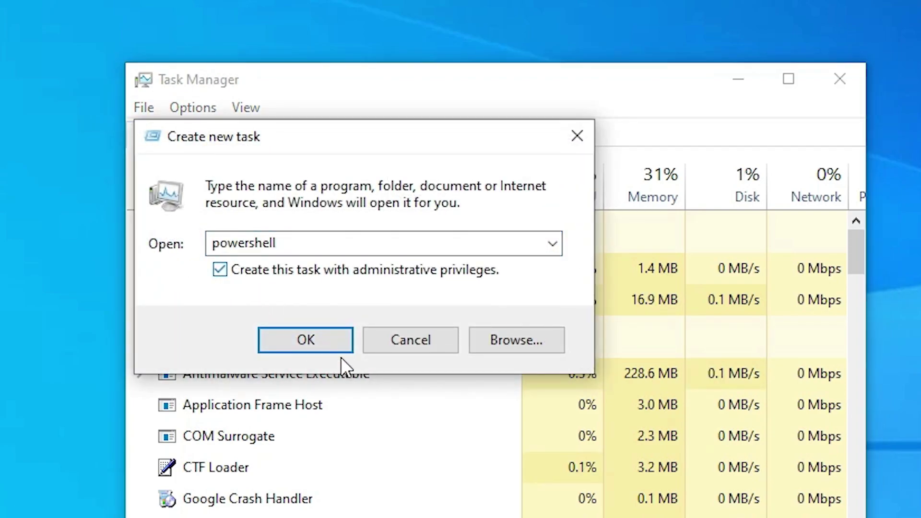
left_click(303, 338)
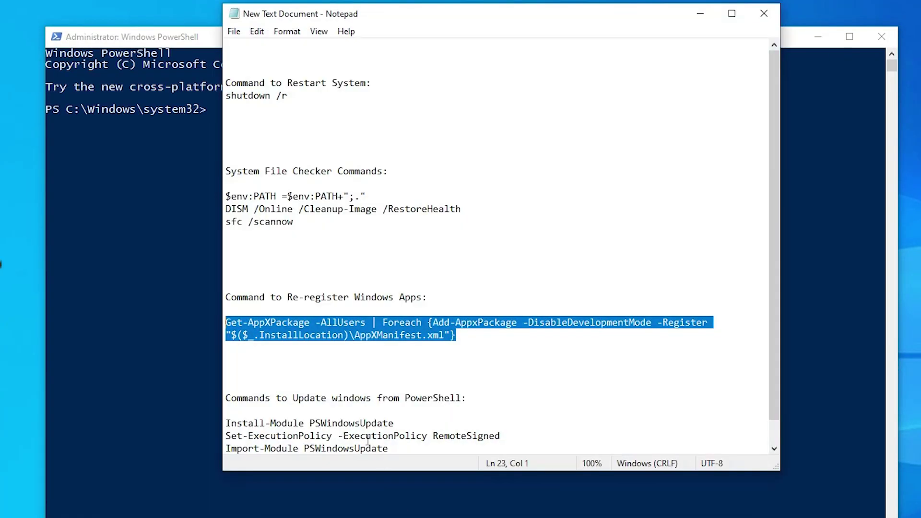
- Move the Notepad command notes beside the console and add blank lines after Install-WindowsUpdate
left_click(367, 440)
scroll(368, 440, "down", 1)
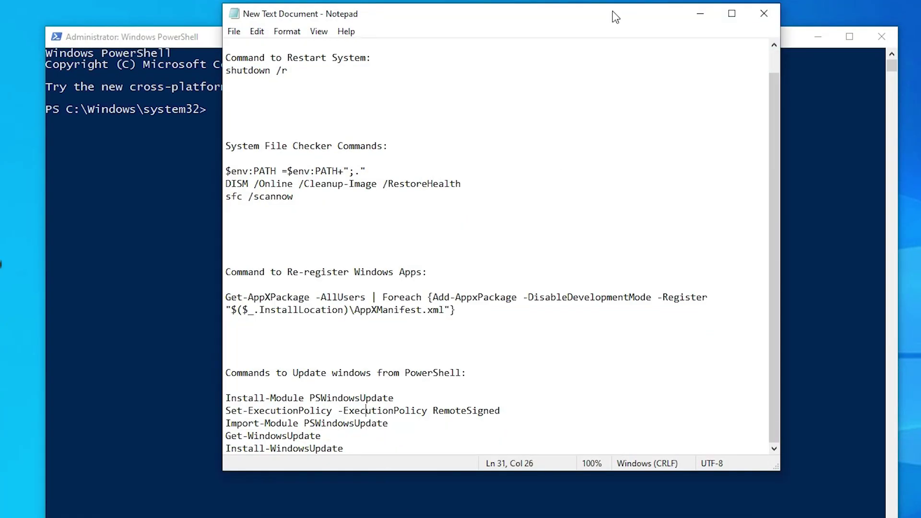
left_click_drag(498, 24, 741, 25)
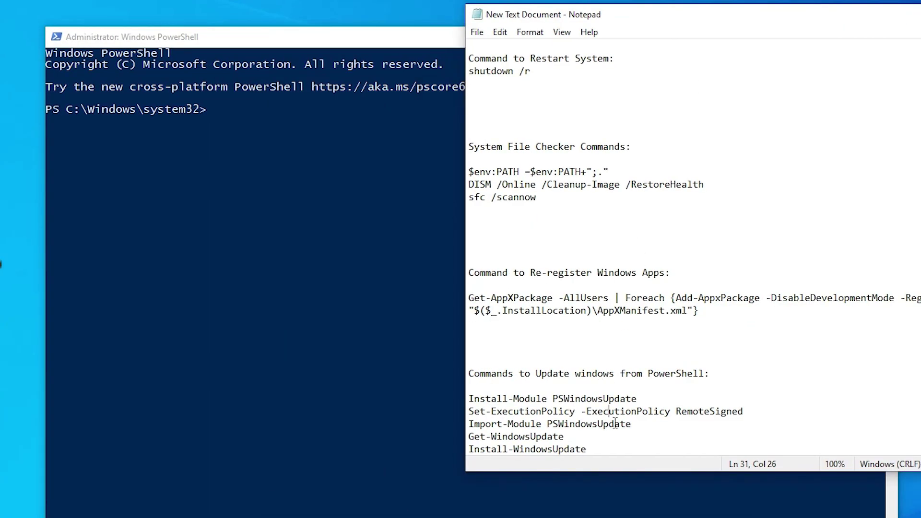
left_click_drag(639, 400, 384, 399)
left_click(600, 452)
key("Return")
key("Return")
key("Return")
key("Return")
key("Return")
- Select the Install-Module, Set-ExecutionPolicy, Import-Module and Get-WindowsUpdate command lines in the notes
scroll(601, 431, "down", 1)
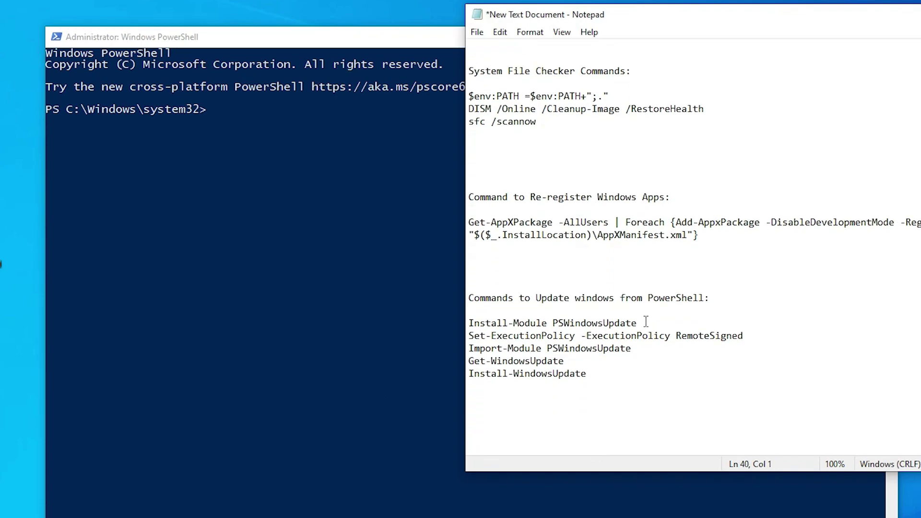
left_click_drag(641, 323, 450, 319)
left_click_drag(750, 337, 349, 316)
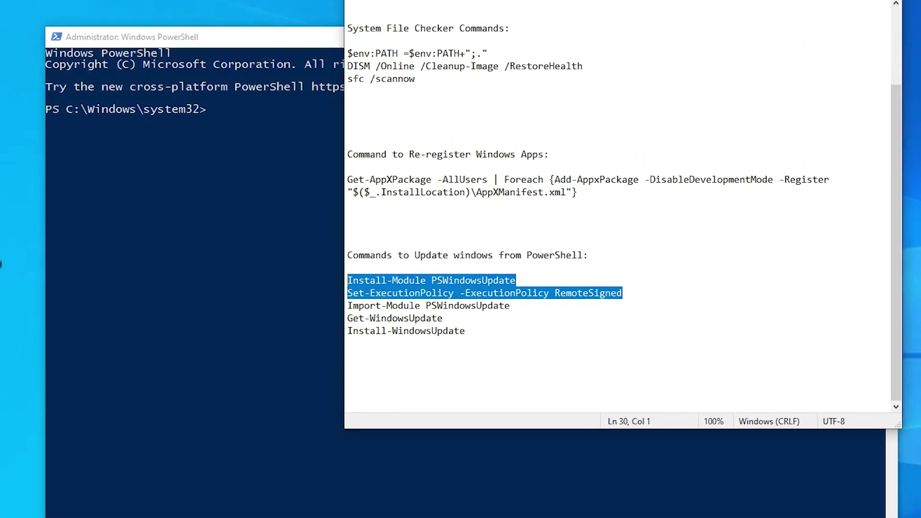
left_click(398, 279)
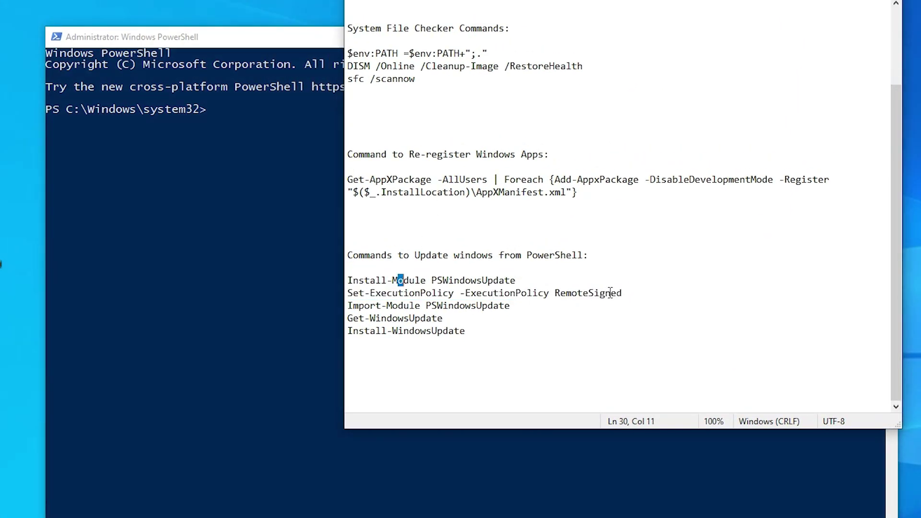
left_click_drag(624, 293, 313, 291)
left_click_drag(520, 314, 352, 306)
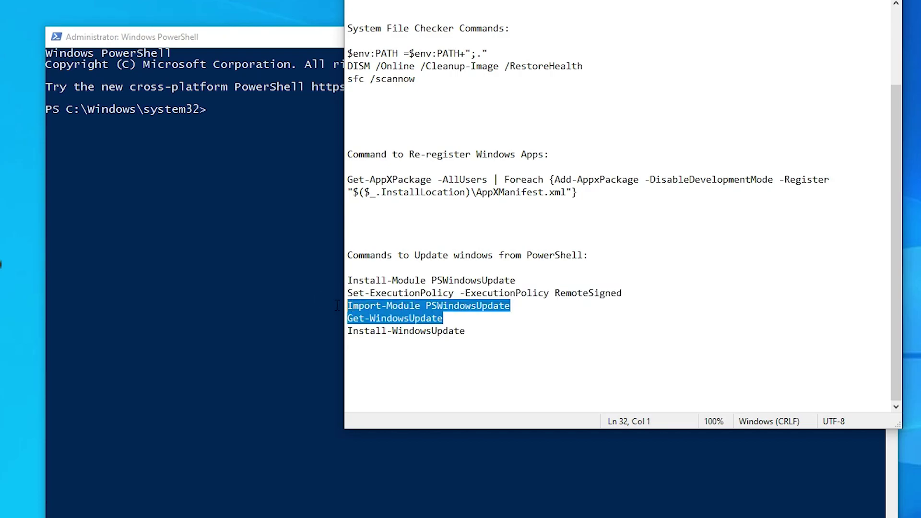
left_click(413, 315)
double_click(407, 305)
left_click(406, 305)
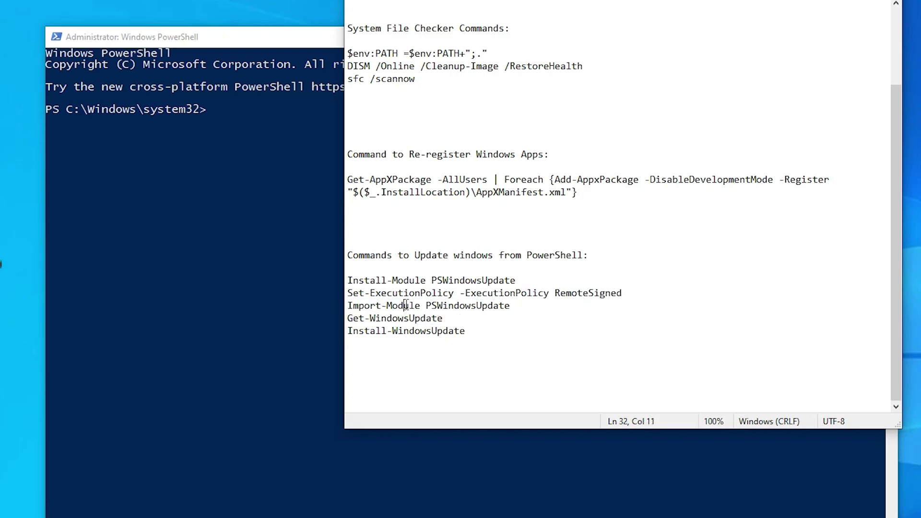
left_click_drag(456, 319, 332, 327)
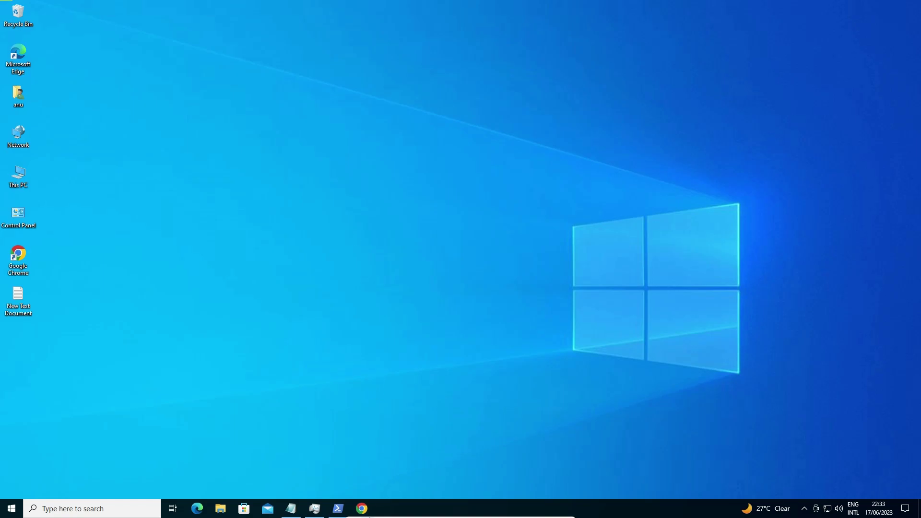
- Open the first result, Microsoft's in-place upgrade guide, in a new Chrome tab, then its step-2 video link
left_click(361, 508)
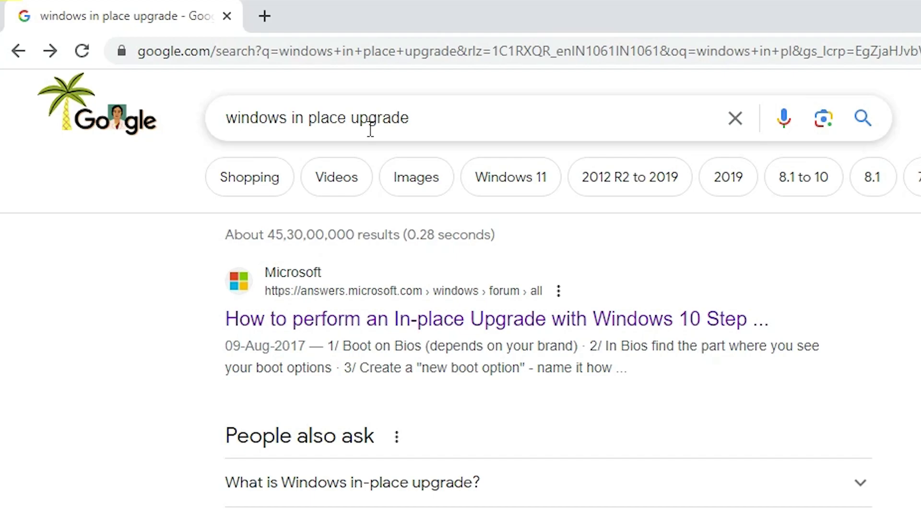
right_click(354, 328)
left_click(381, 335)
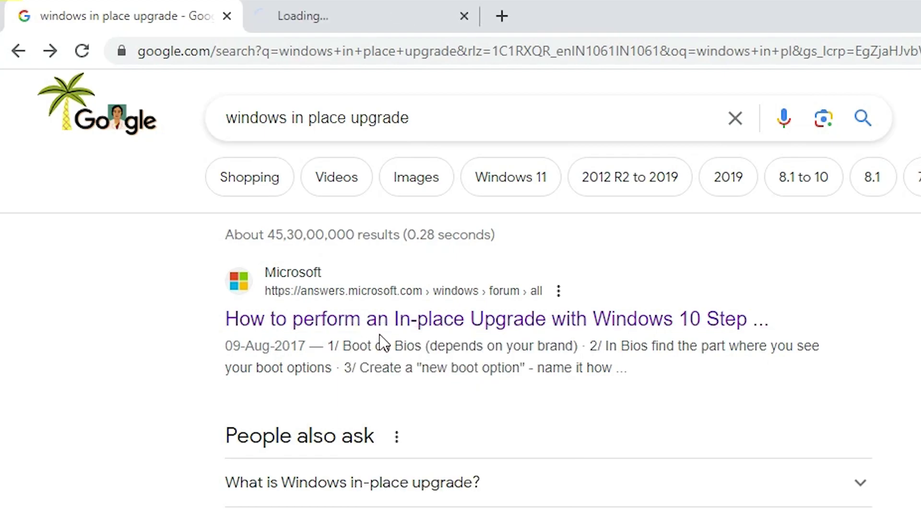
left_click(263, 6)
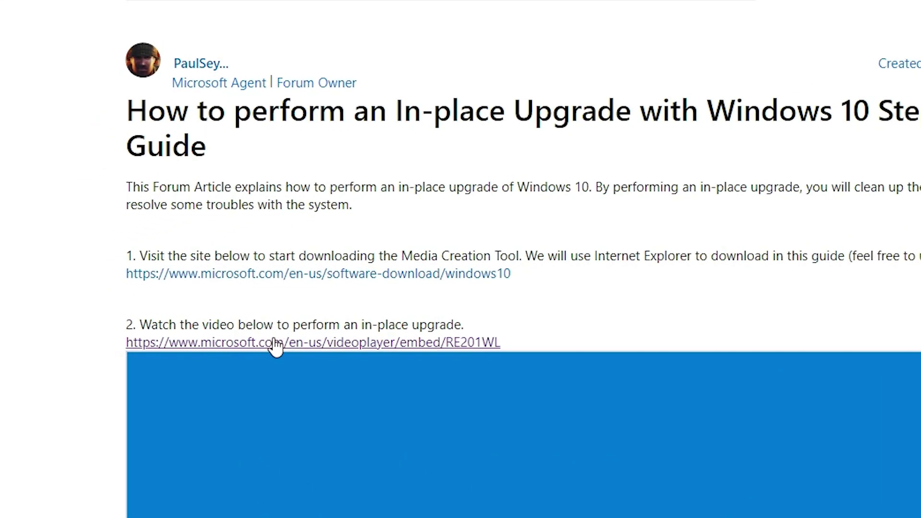
left_click(276, 344)
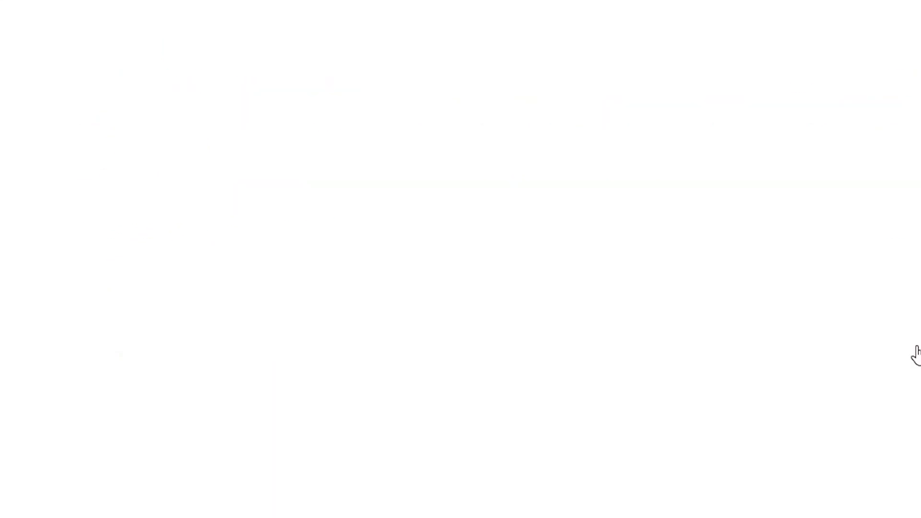